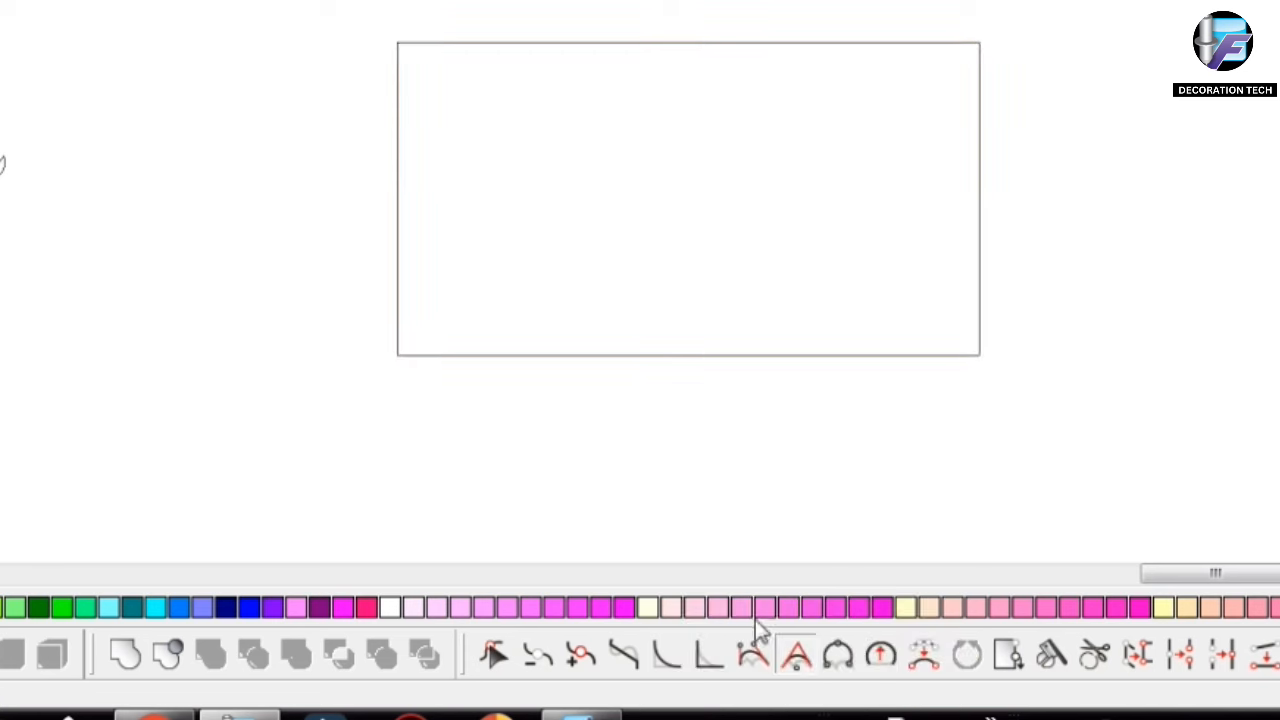
Step: Round the rectangle's two bottom corners with equal-looking fillets
click(397, 311)
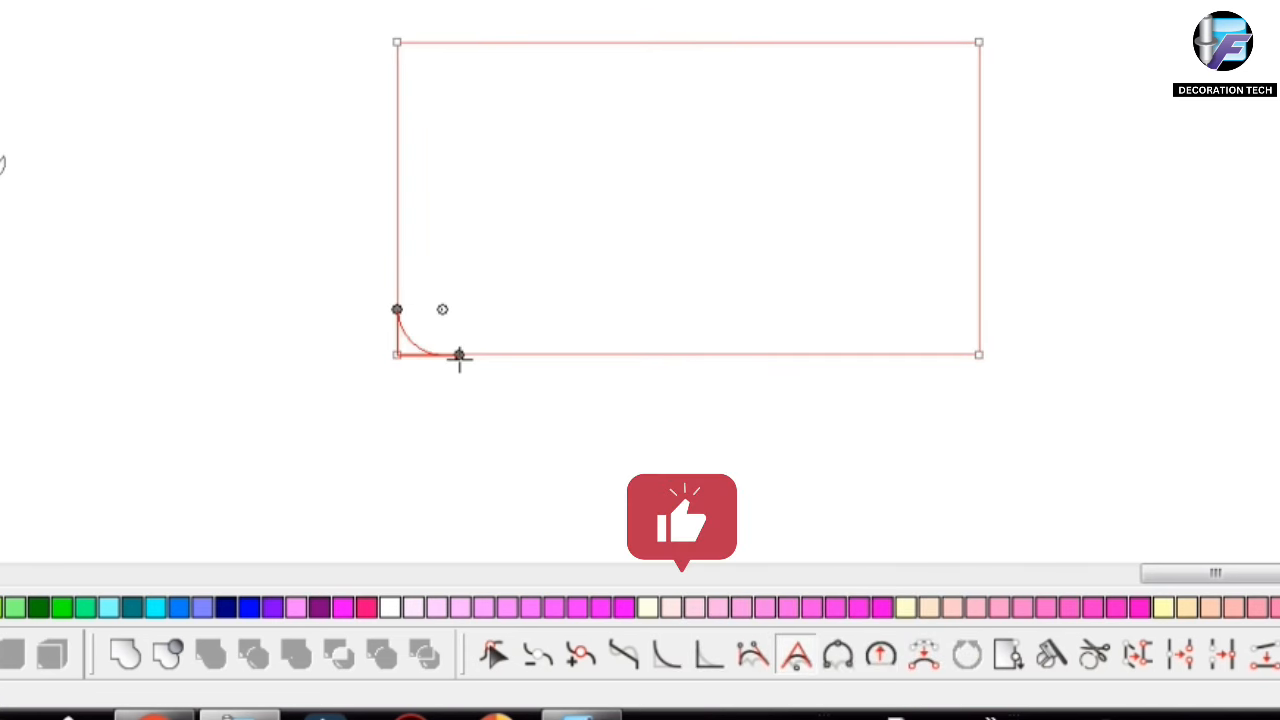
click(459, 356)
click(978, 312)
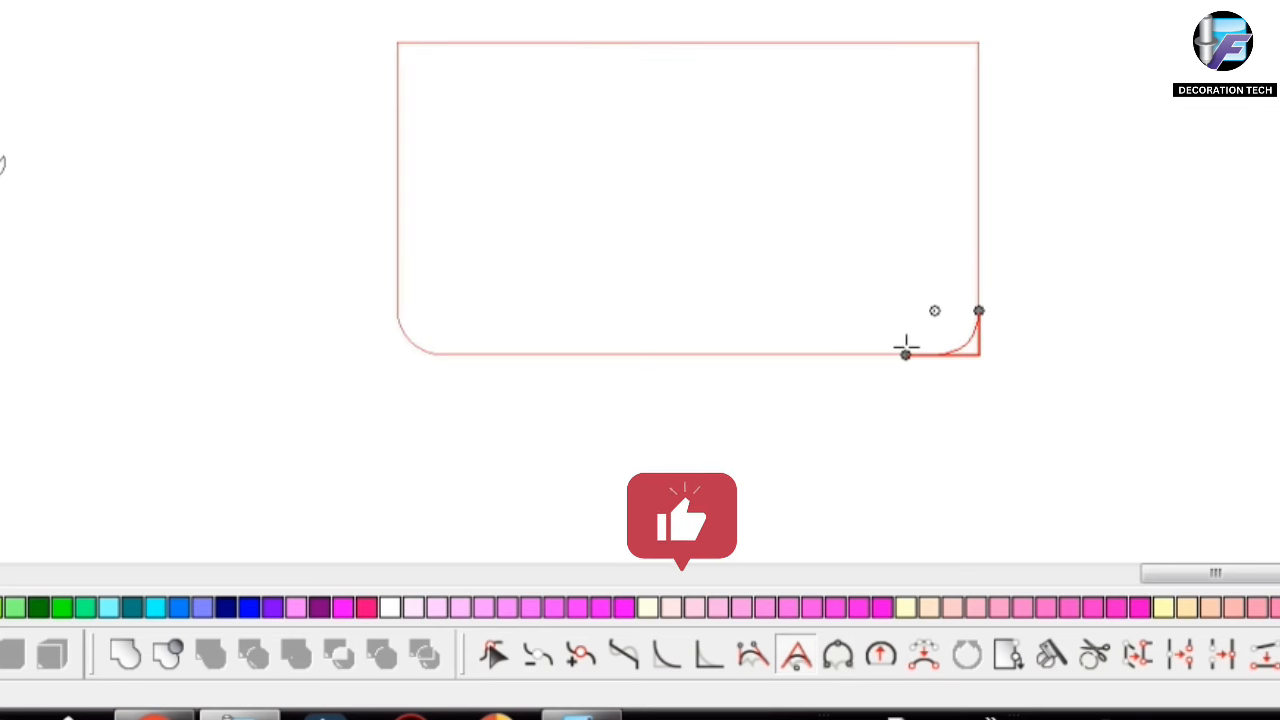
click(906, 356)
Step: Stretch the rounded rectangle slightly taller by raising its top edge
key(space)
click(806, 148)
click(720, 42)
drag(688, 42, 687, 21)
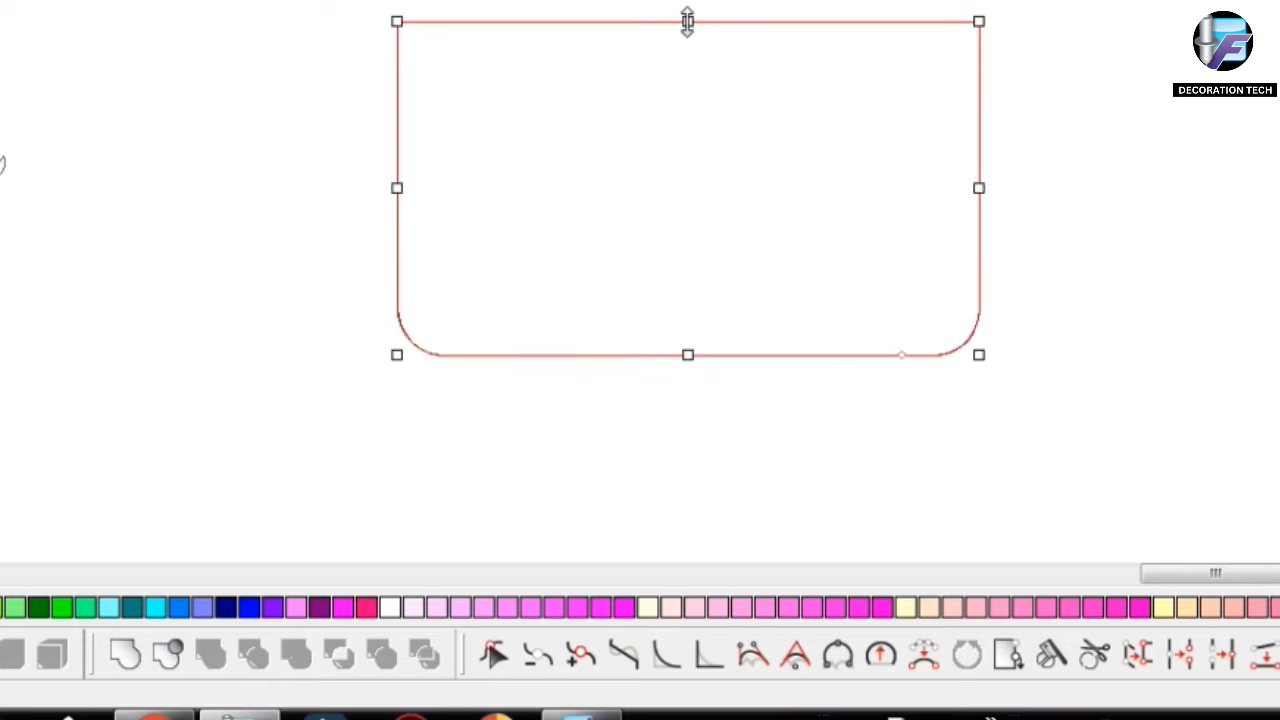
click(1020, 188)
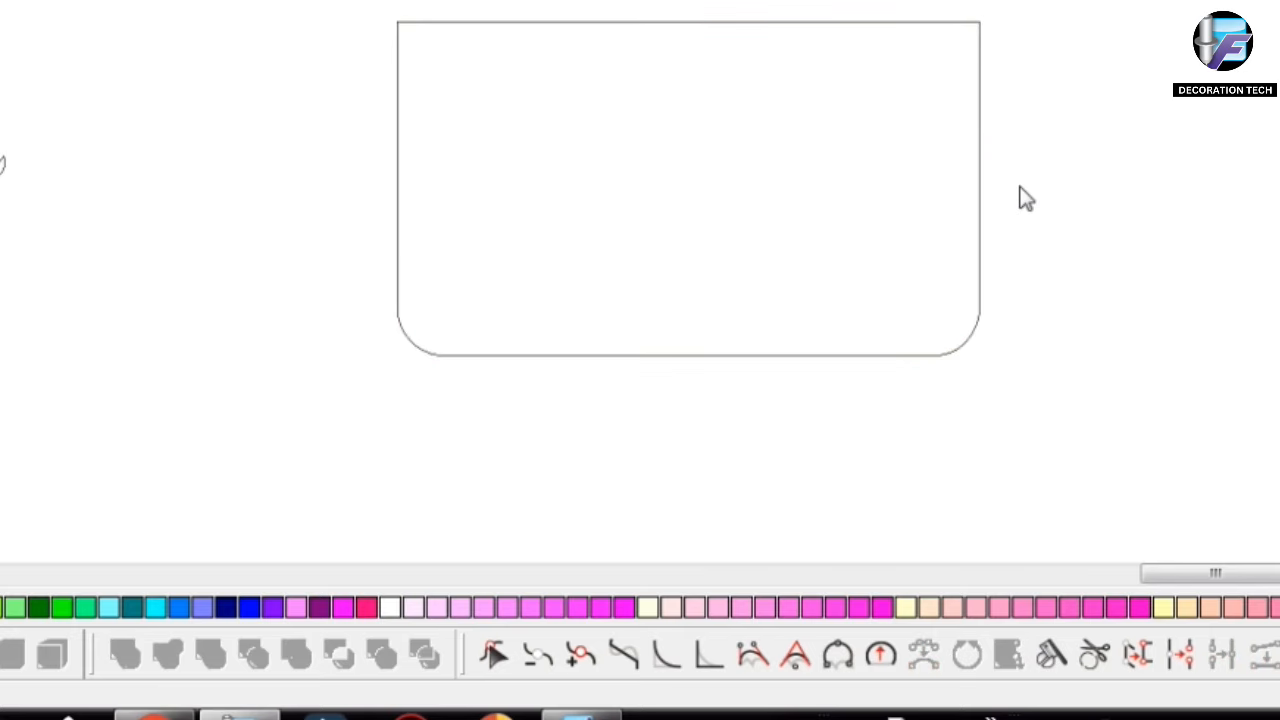
Step: Show the objects filled, place the scroll ornament centred over the black panel's bottom edge, and colour it red
key(F2)
click(129, 322)
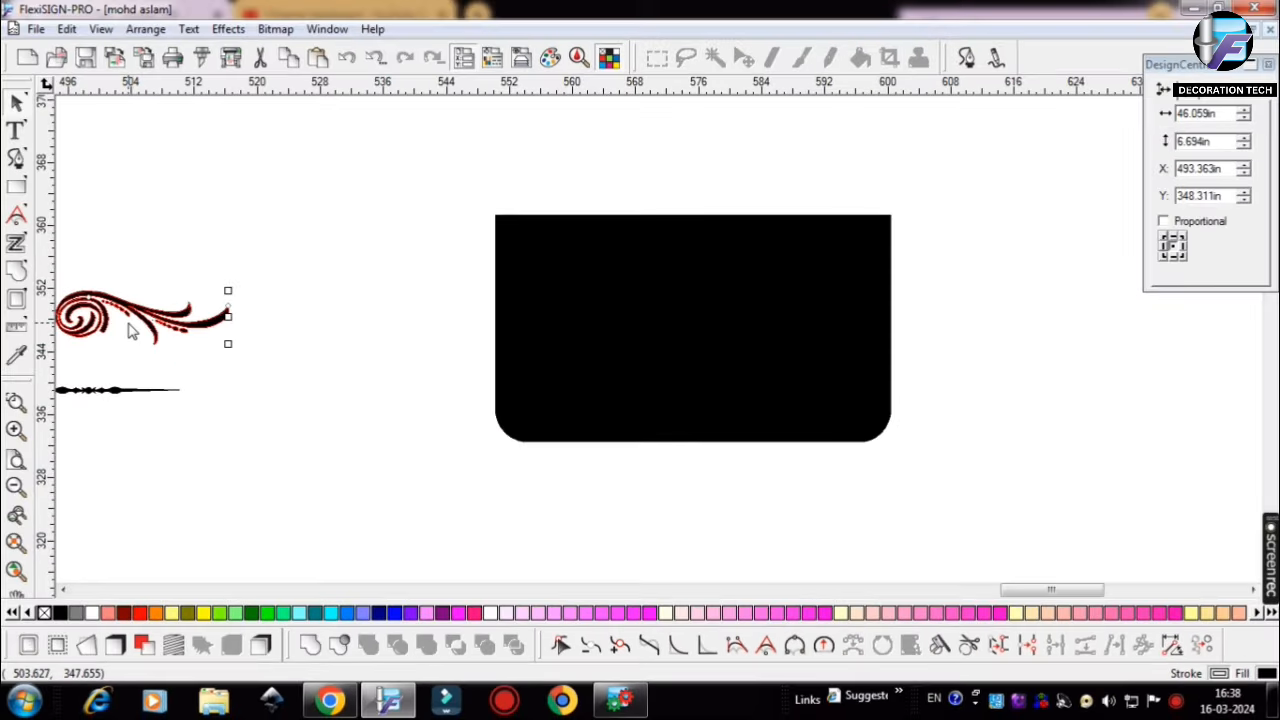
drag(129, 332, 776, 507)
click(141, 613)
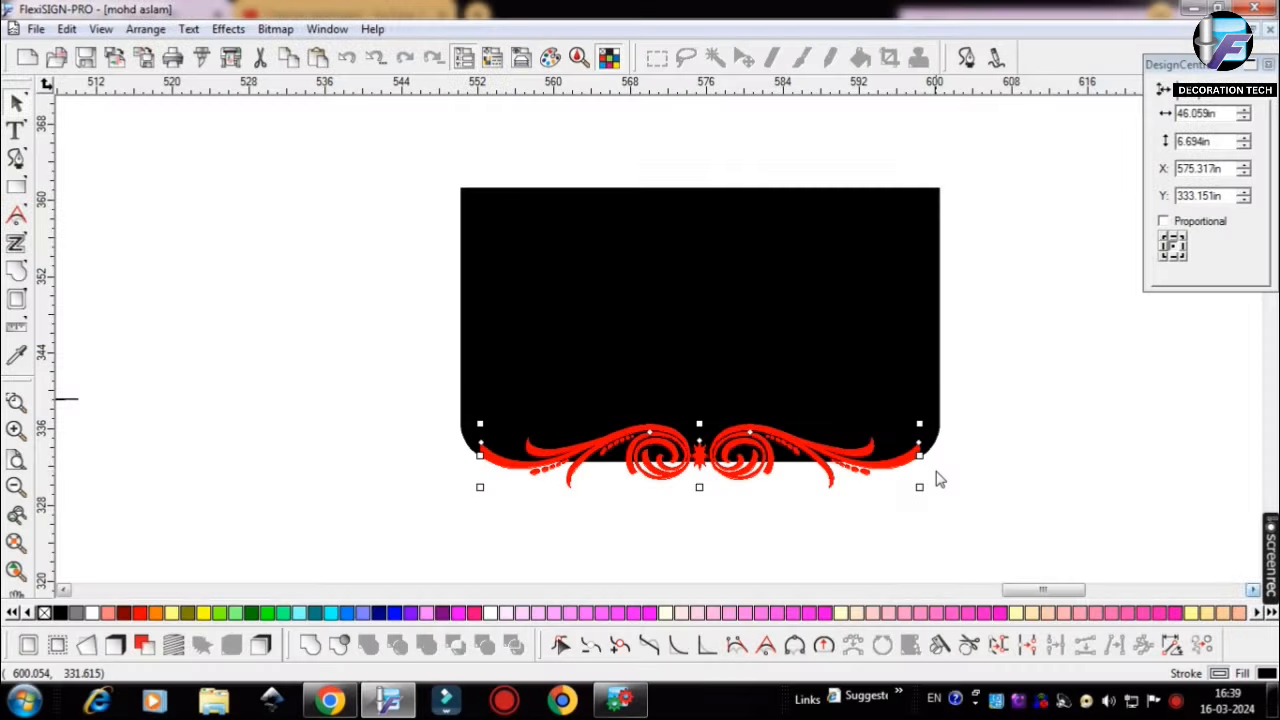
scroll(940, 479, up, 1)
click(1088, 504)
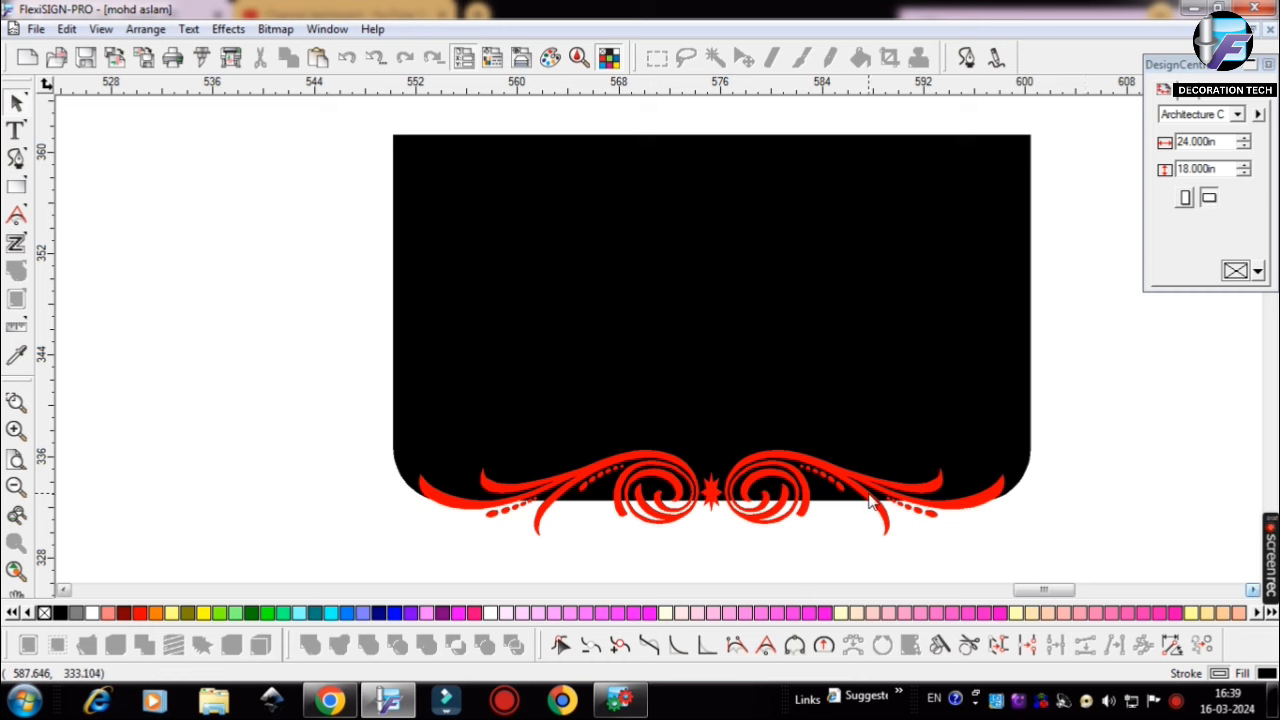
Step: Apply a blue Outline with a 0.279 in offset around the red ornament, keeping the original
click(869, 496)
click(1084, 468)
click(808, 503)
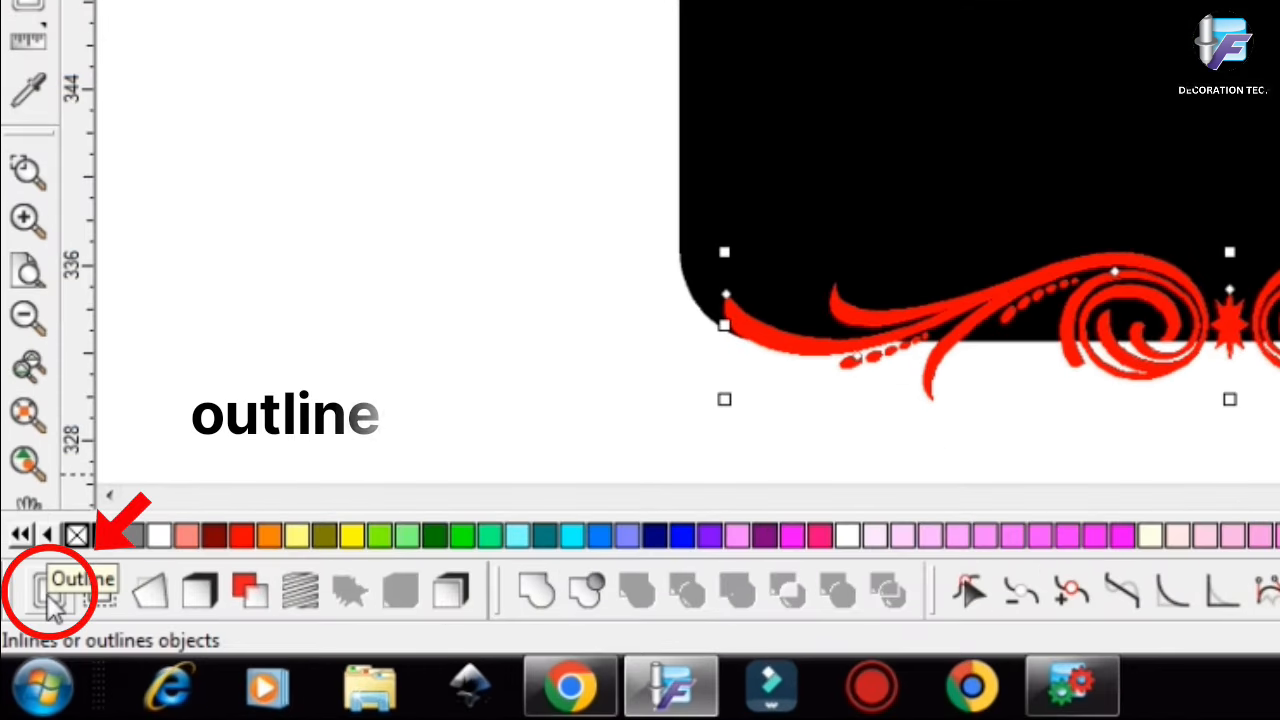
click(50, 598)
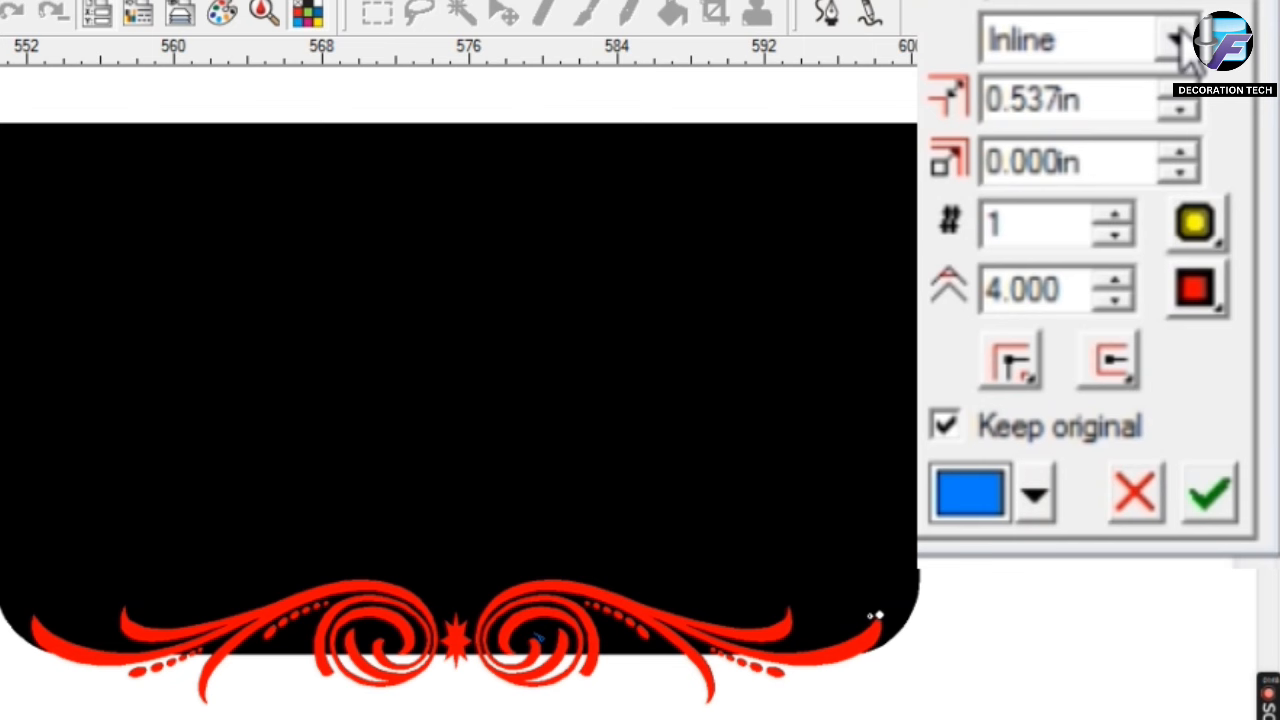
click(1242, 113)
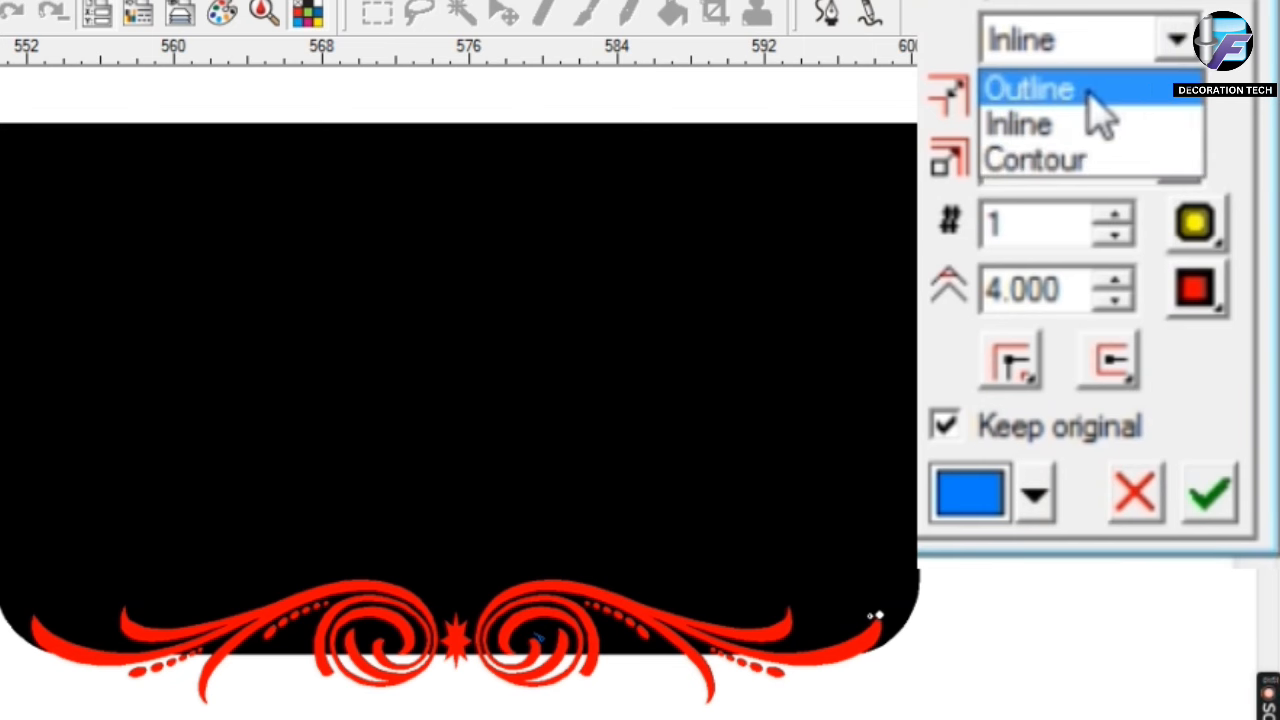
click(1129, 95)
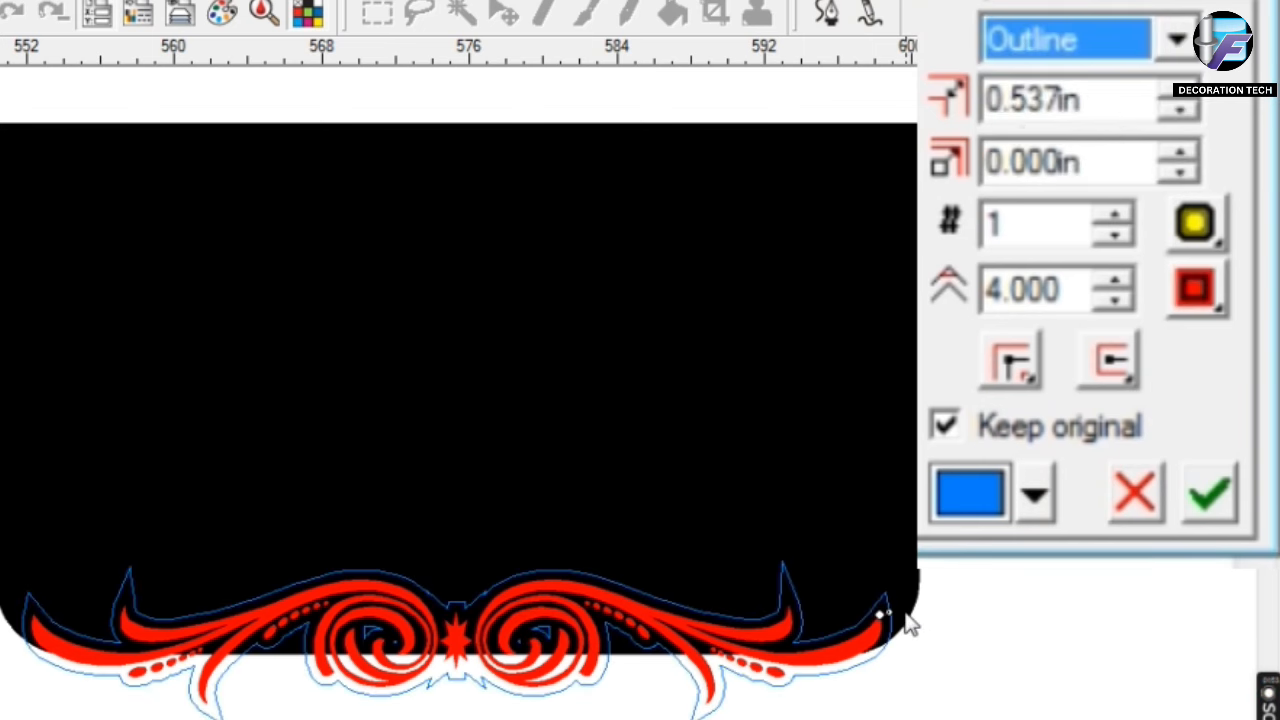
drag(889, 612, 881, 610)
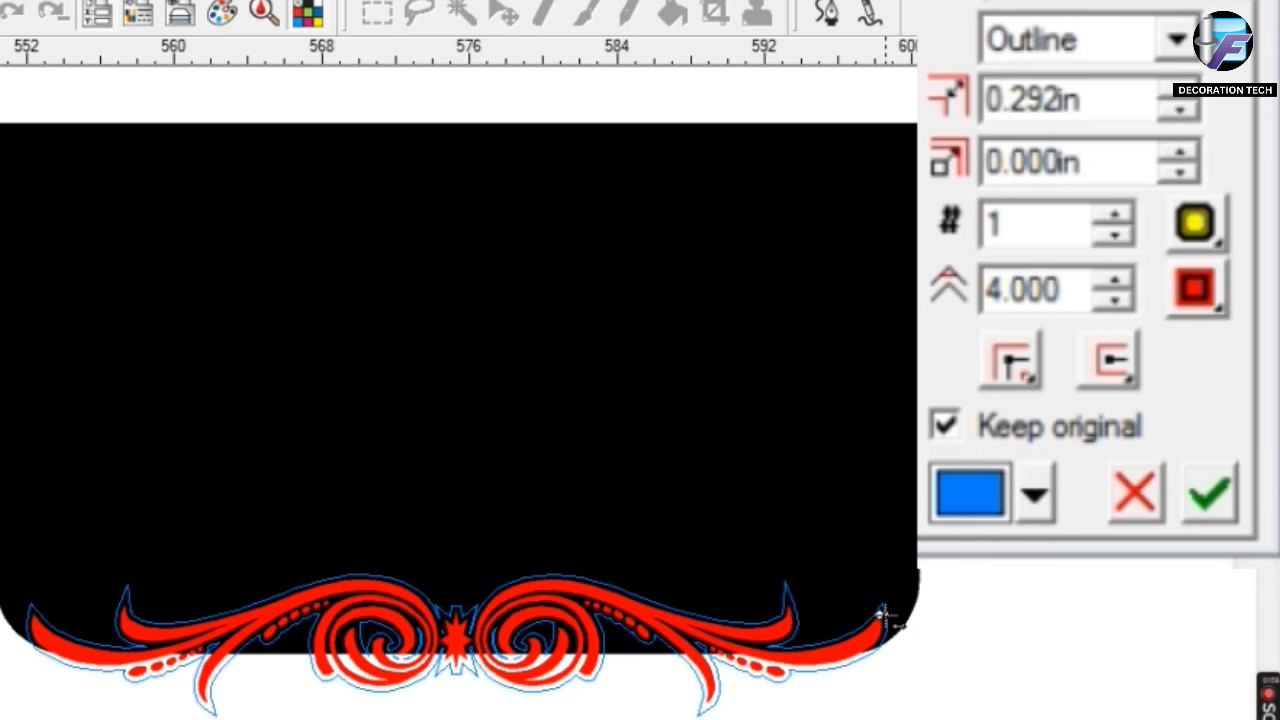
drag(881, 611, 882, 614)
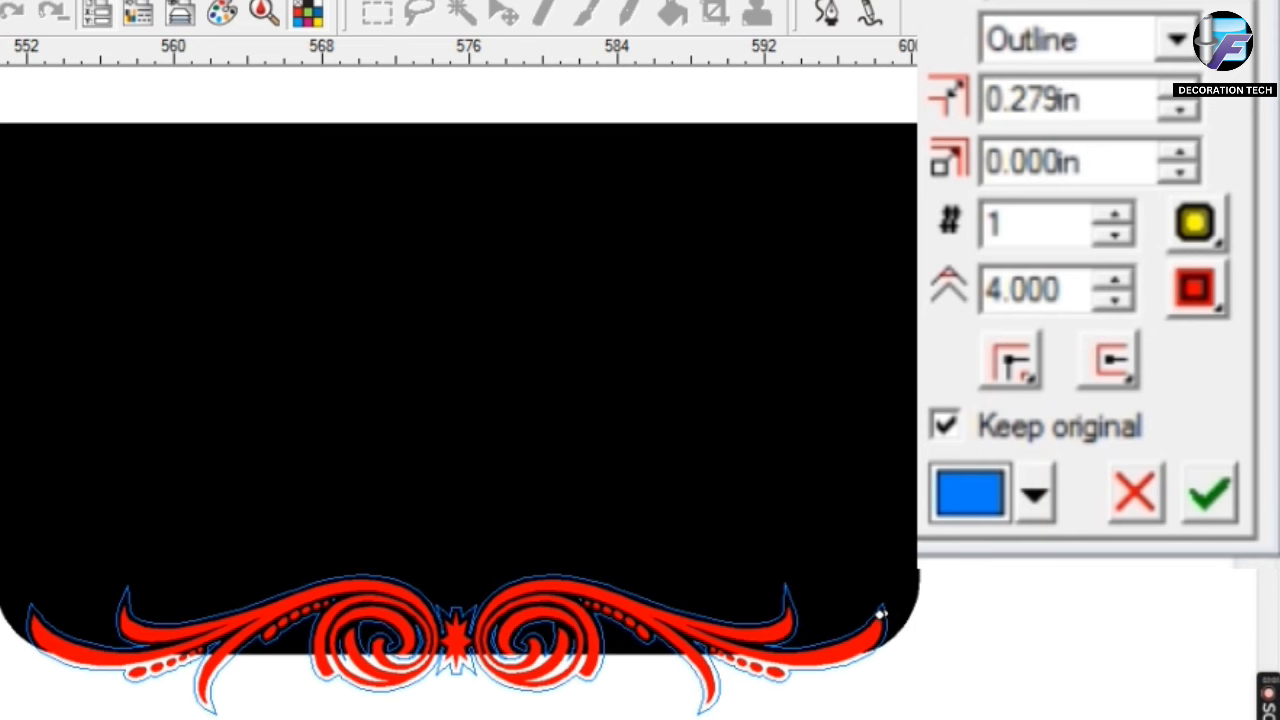
click(1210, 500)
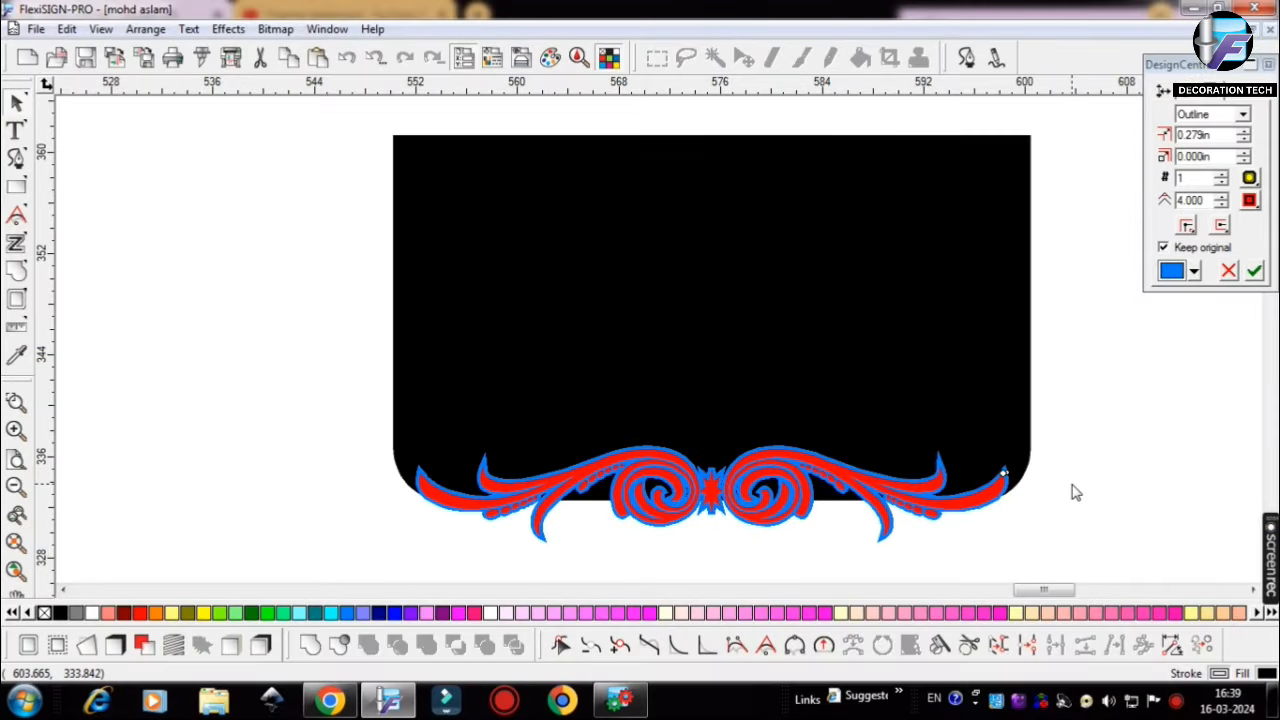
click(1075, 492)
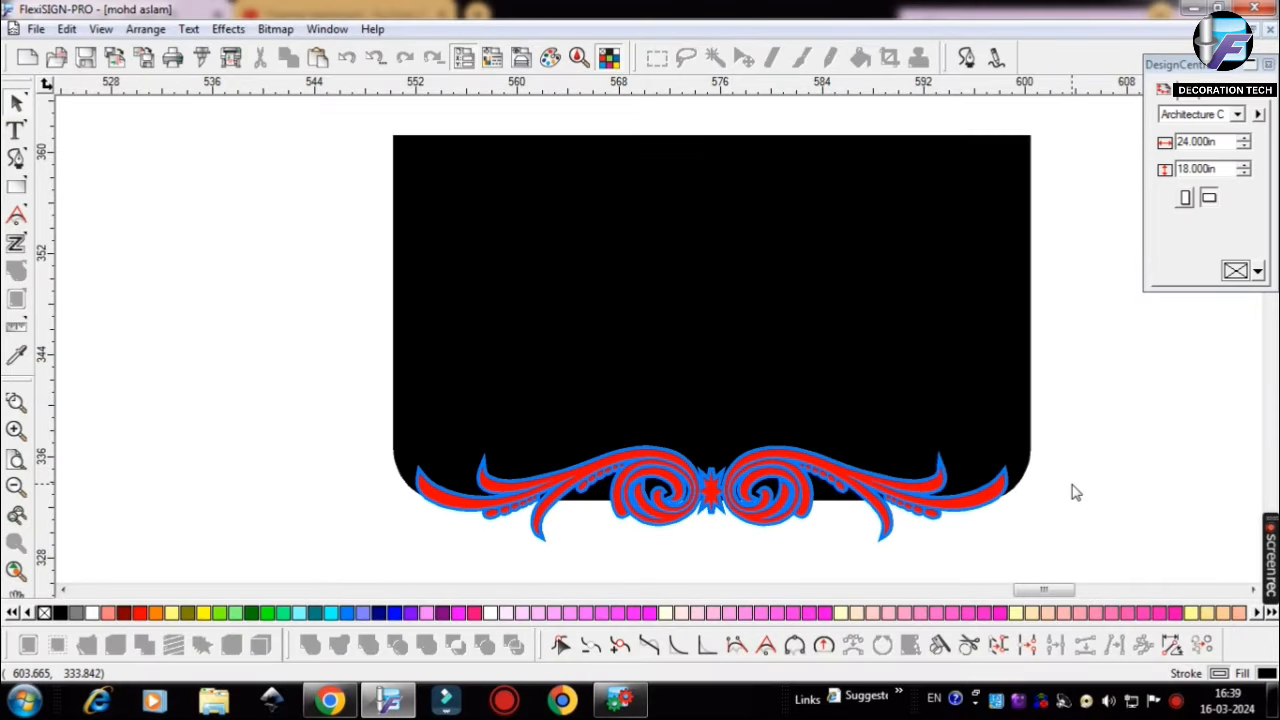
Step: Separate the blue outline from the red ornament
scroll(1048, 524, up, 3)
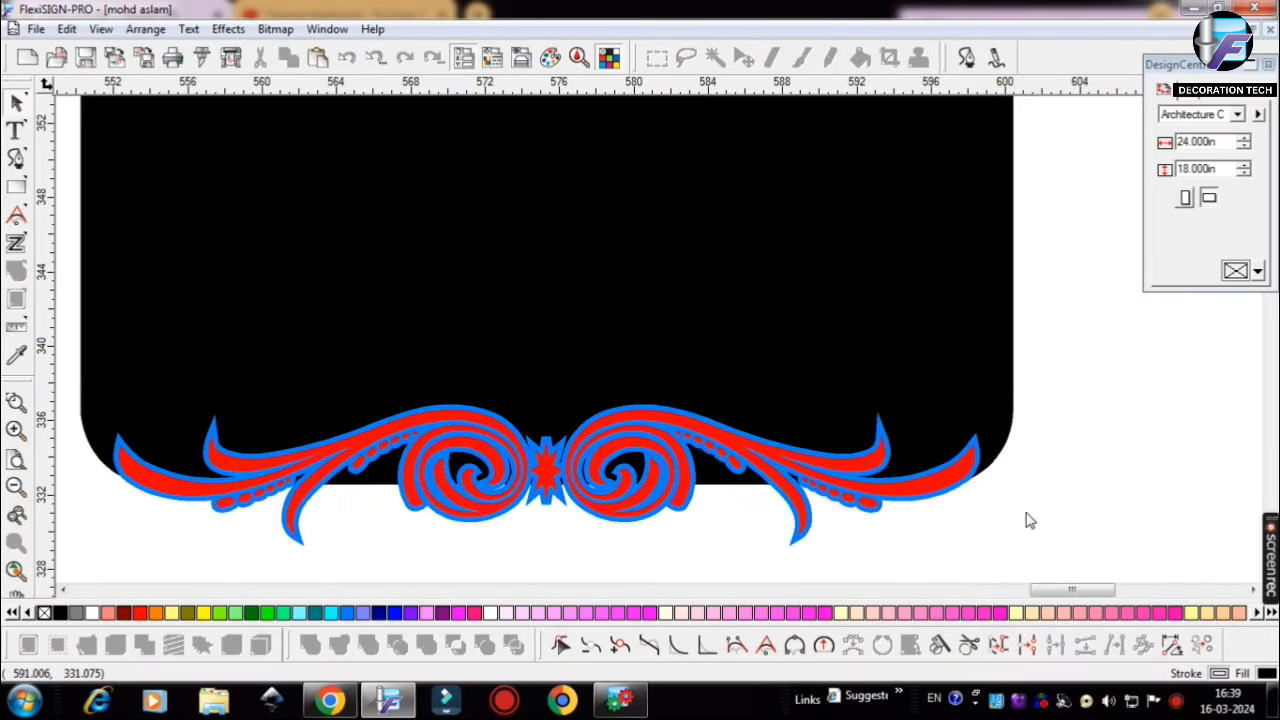
click(918, 492)
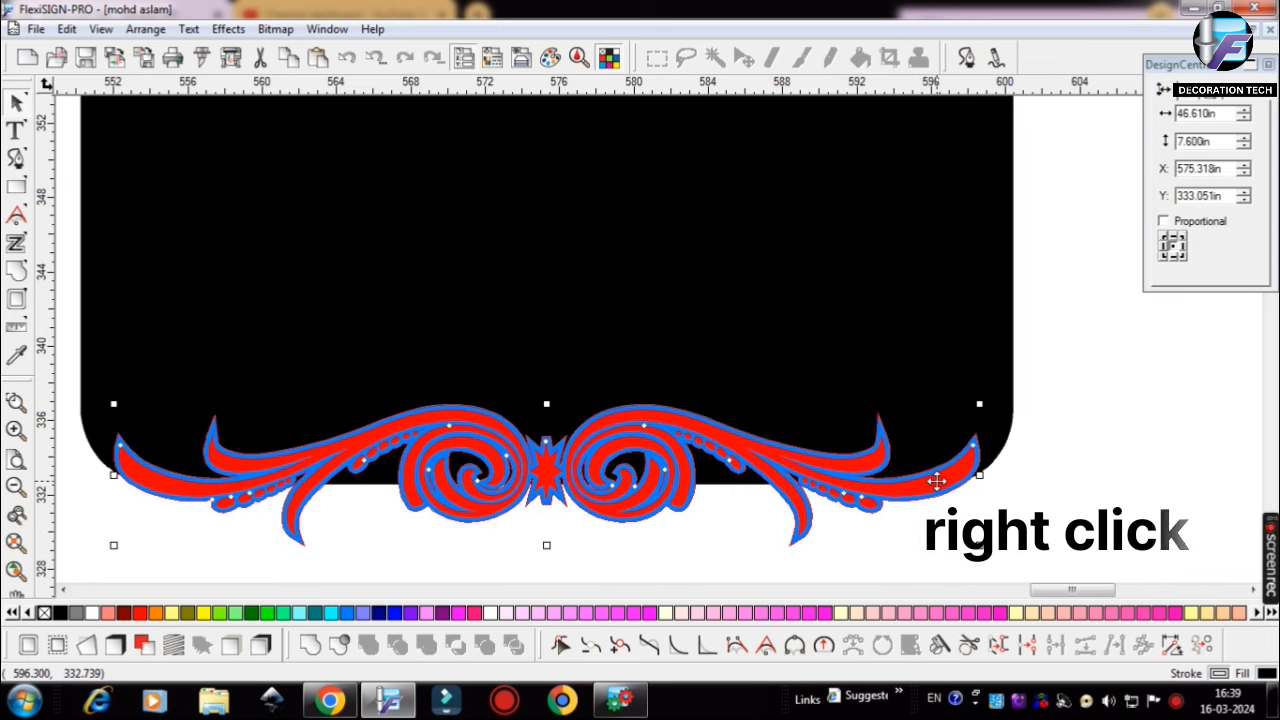
right_click(936, 482)
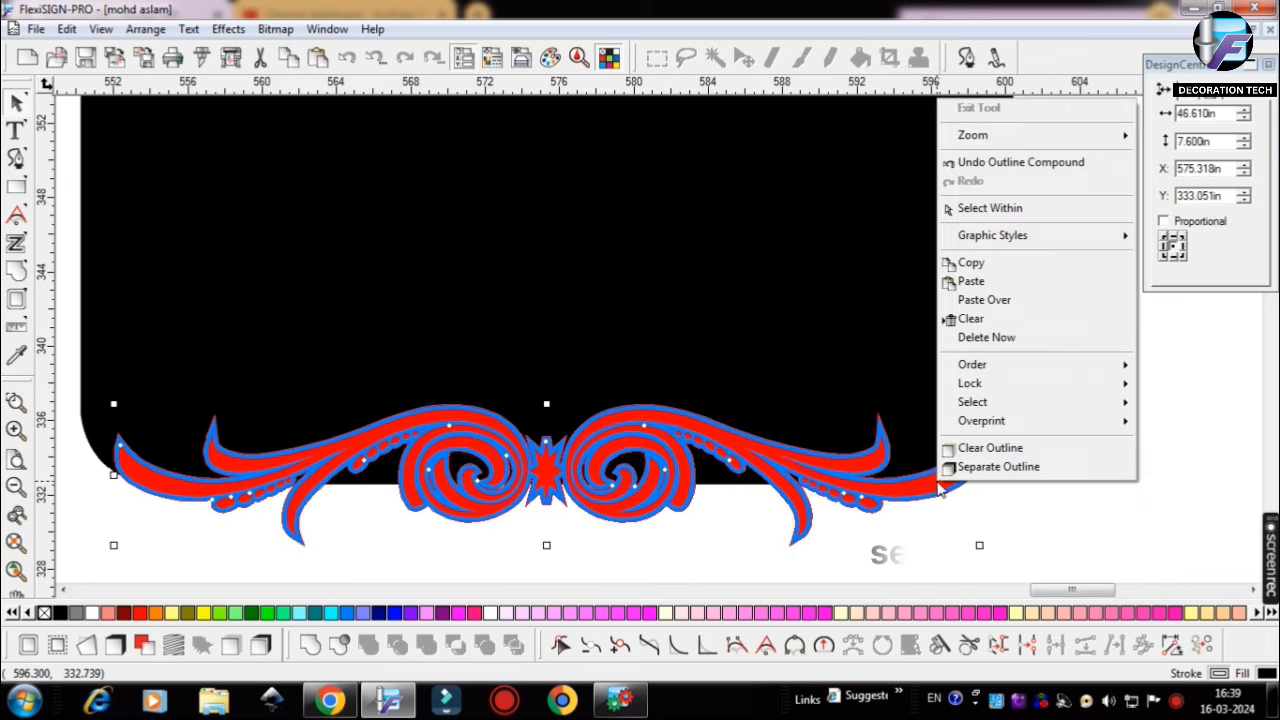
click(975, 468)
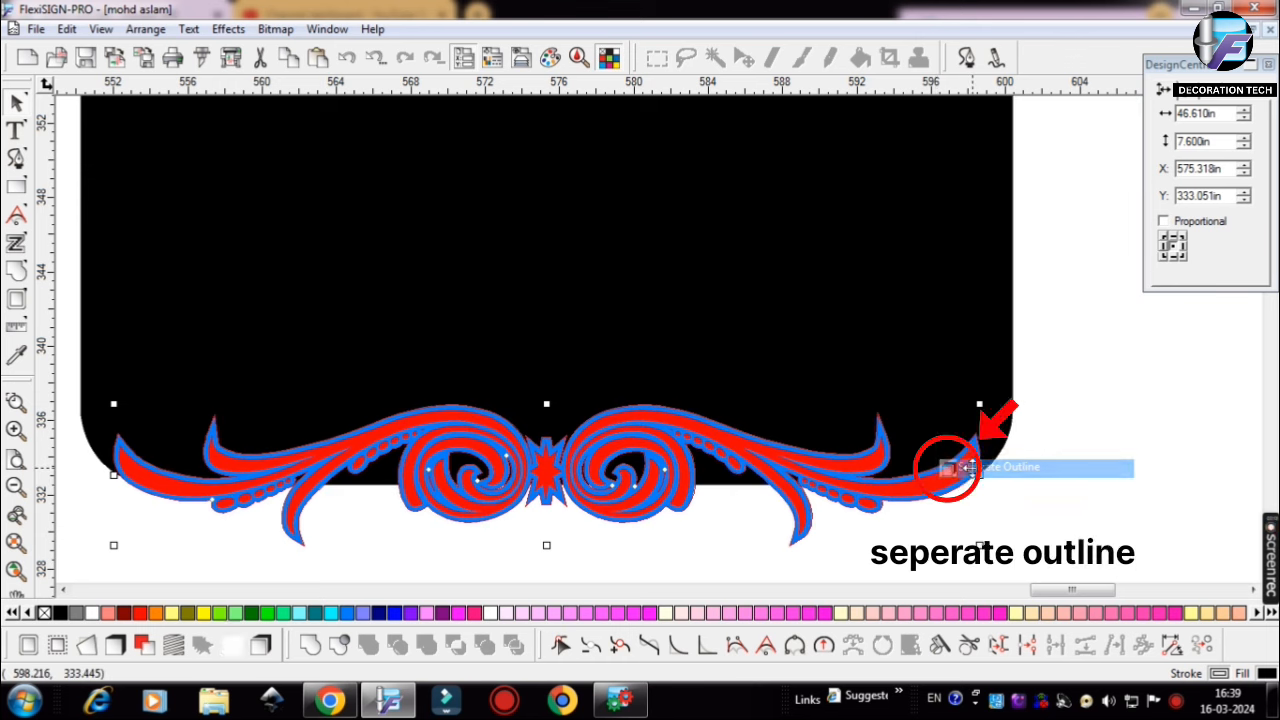
click(1038, 480)
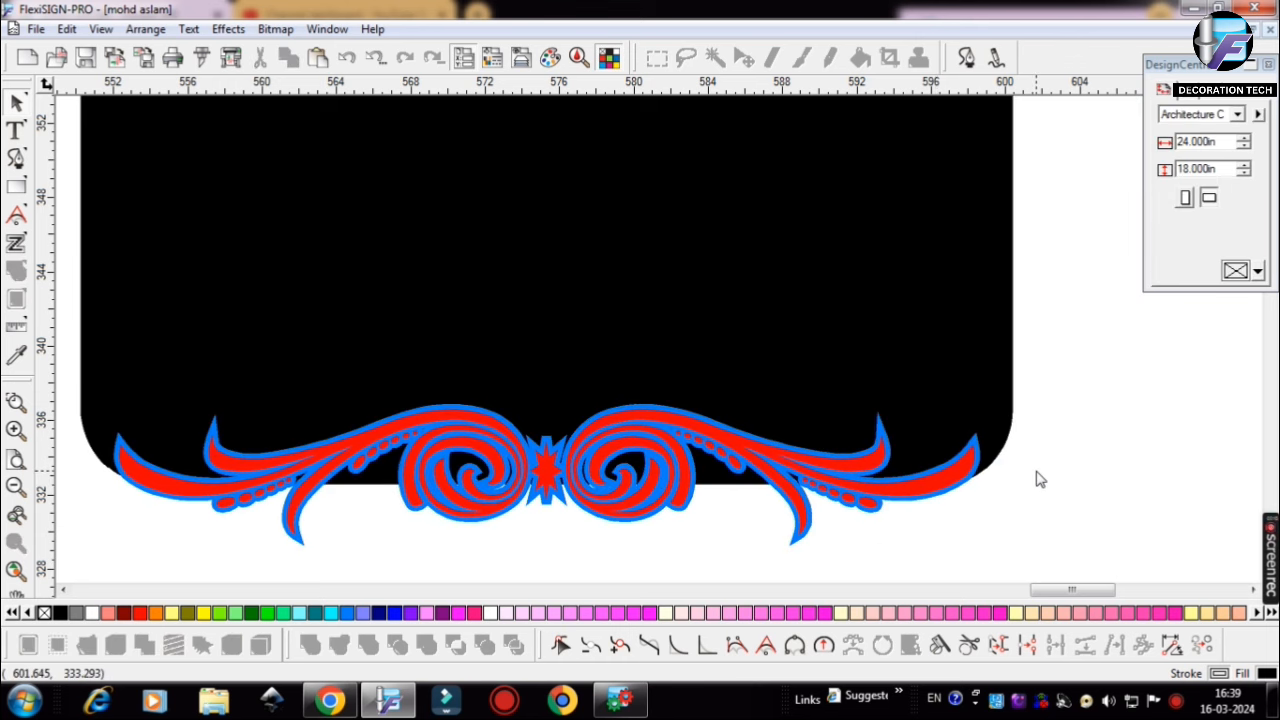
Step: Cut the blue outline shape out of the black panel with Cut Out
click(914, 492)
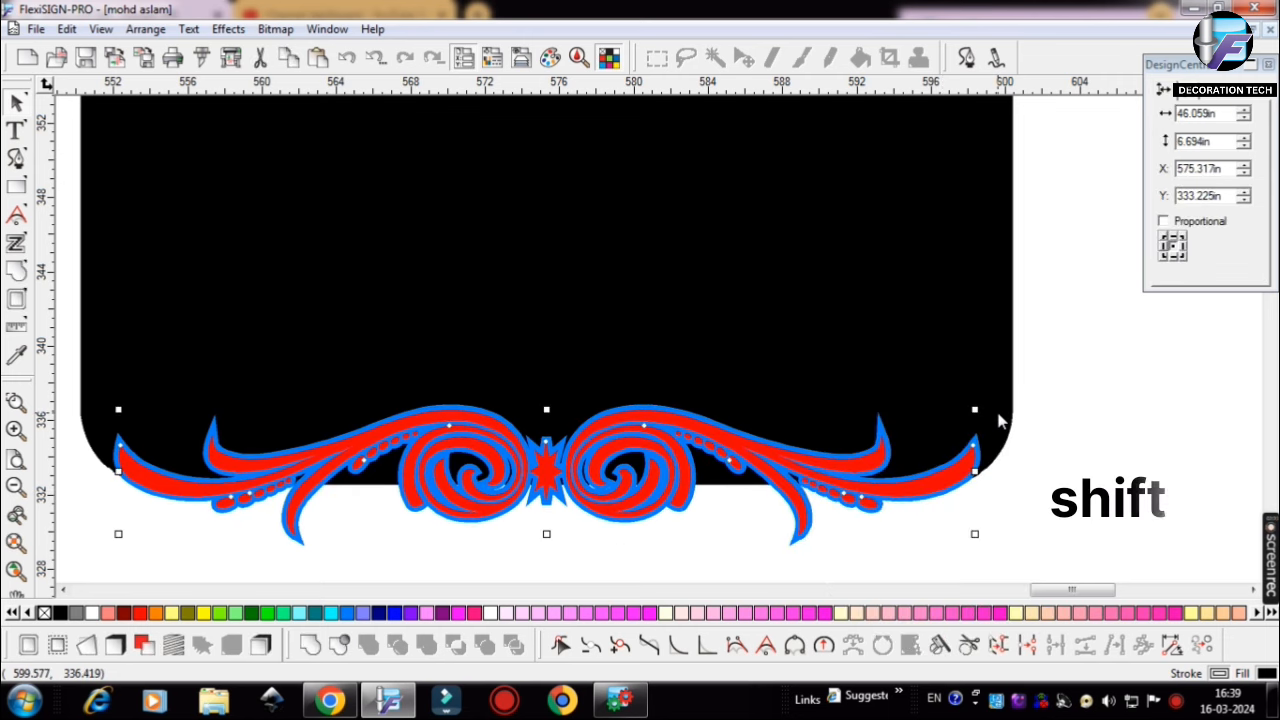
shift+click(998, 416)
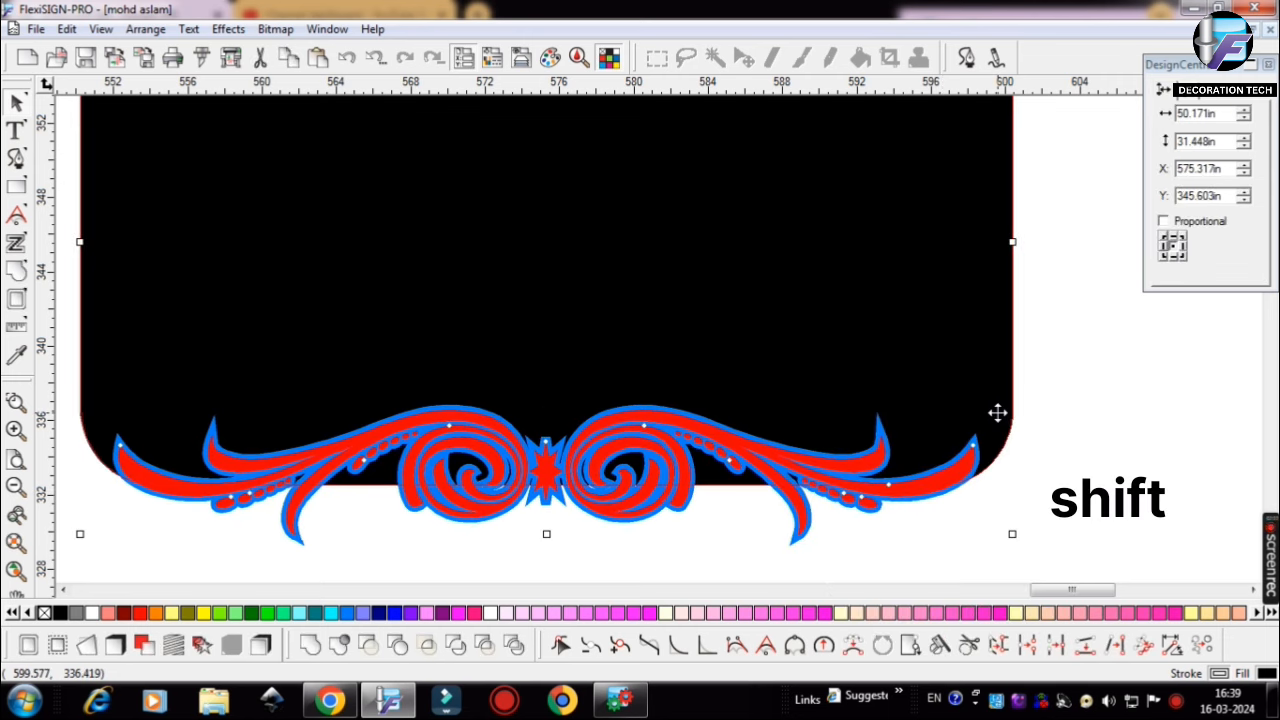
click(372, 647)
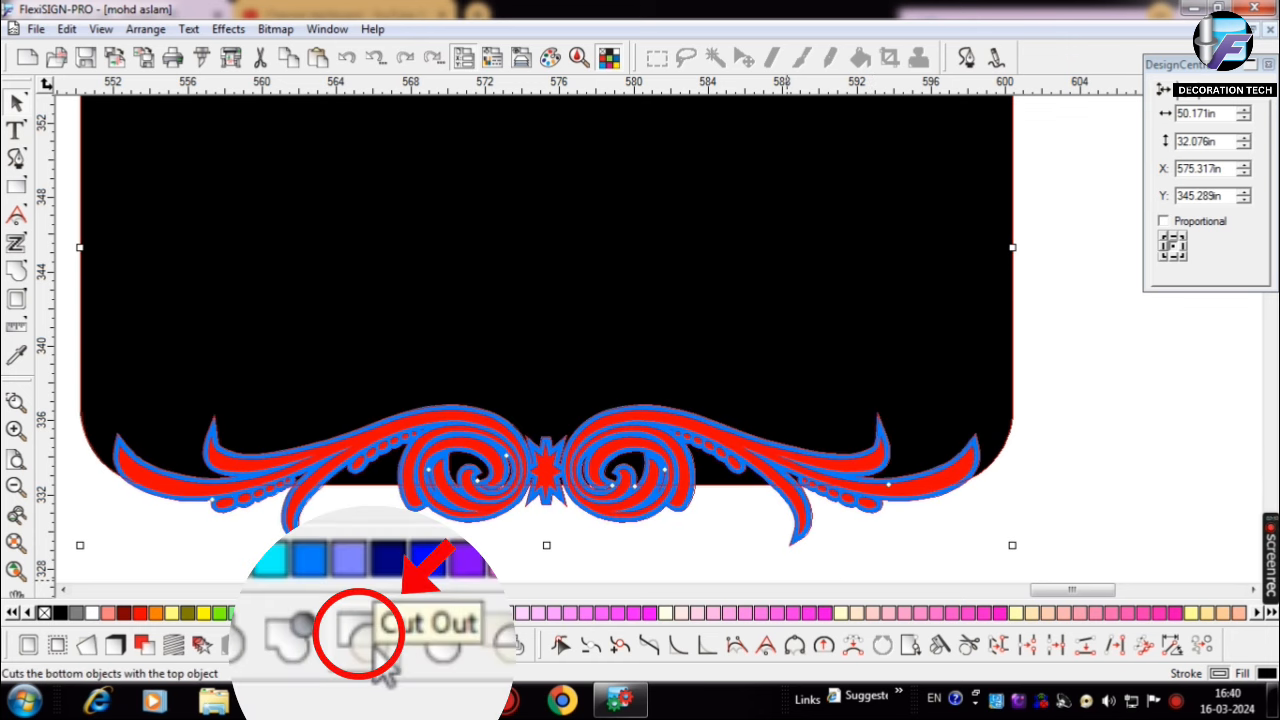
click(370, 648)
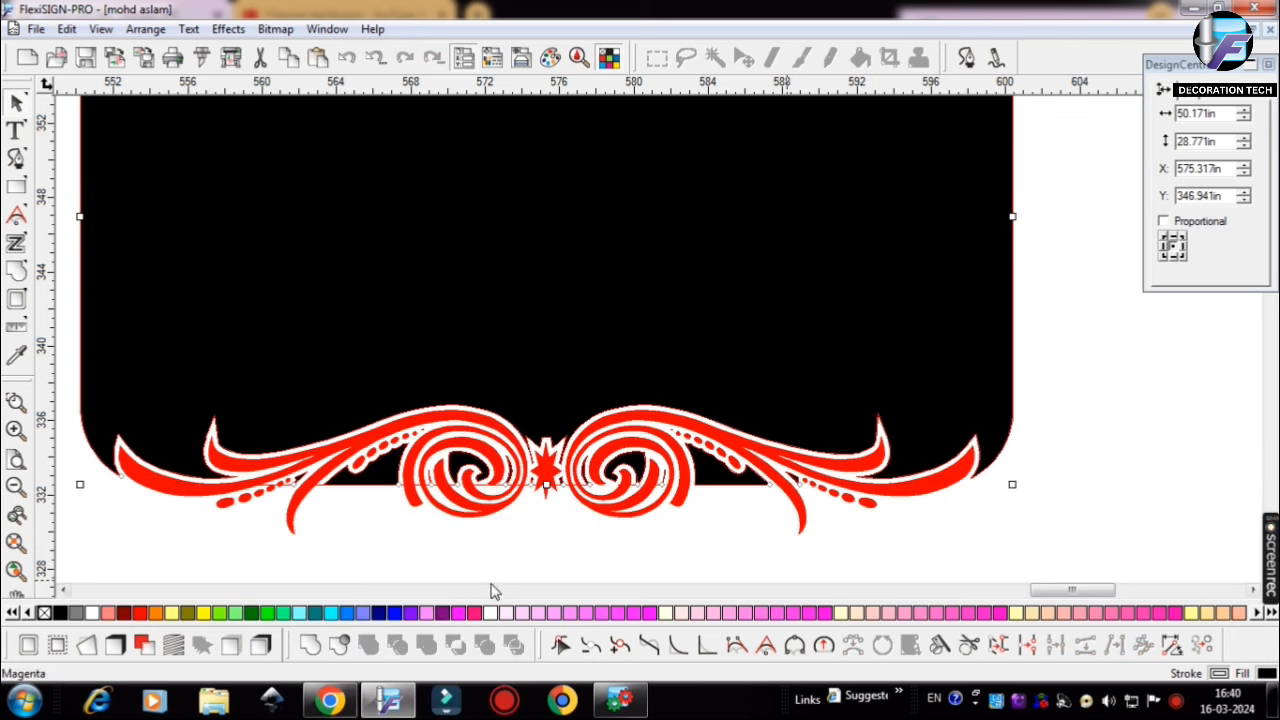
click(518, 557)
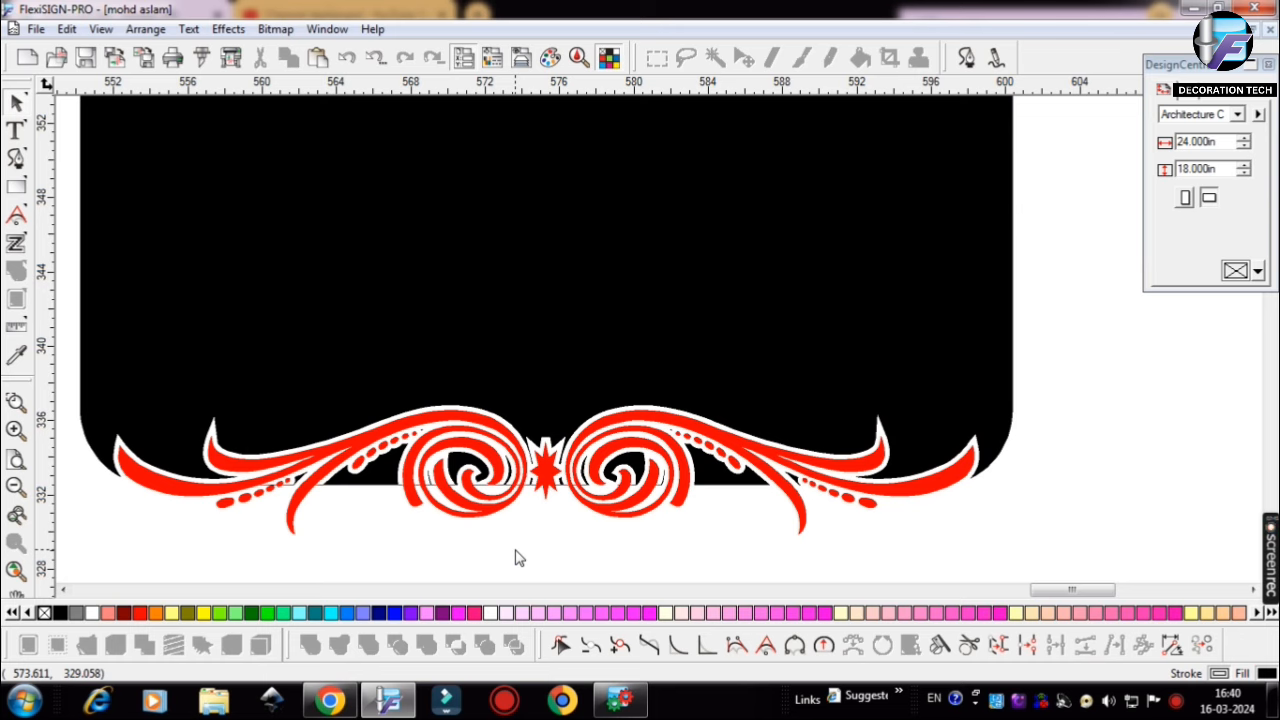
Step: Separate the Cut Out result of the black panel into independent shapes
key(Left)
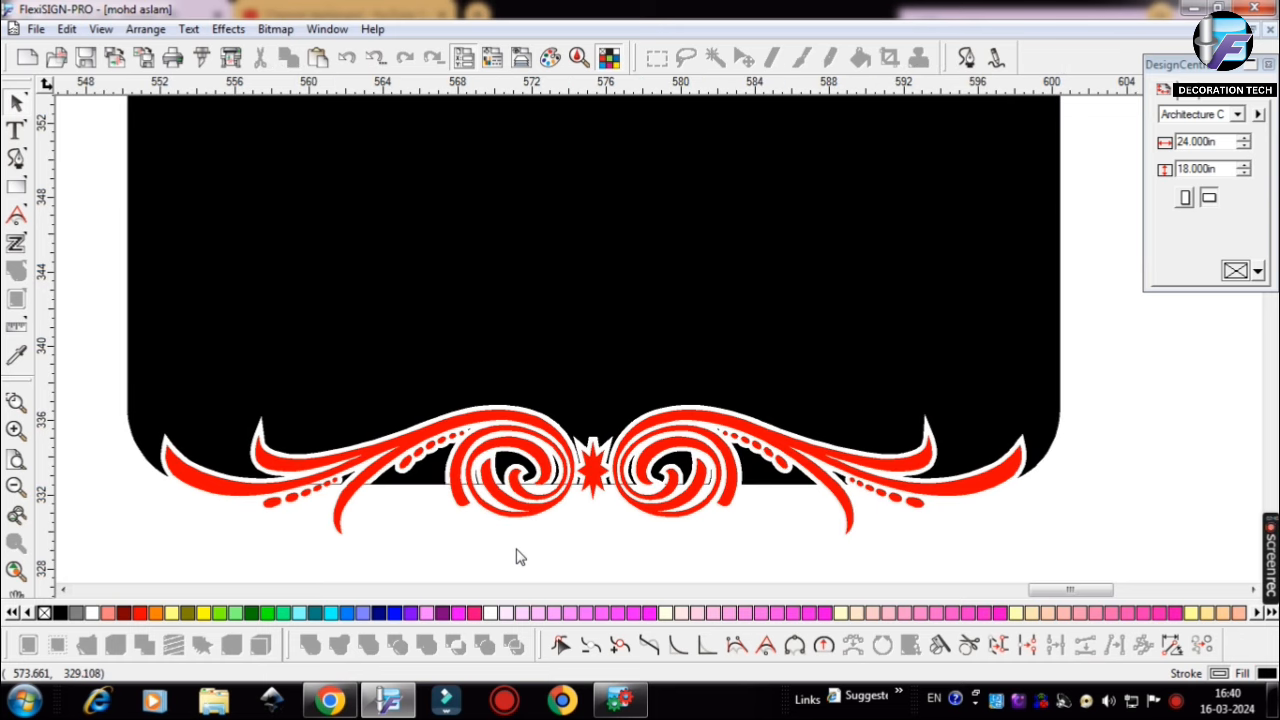
right_click(679, 322)
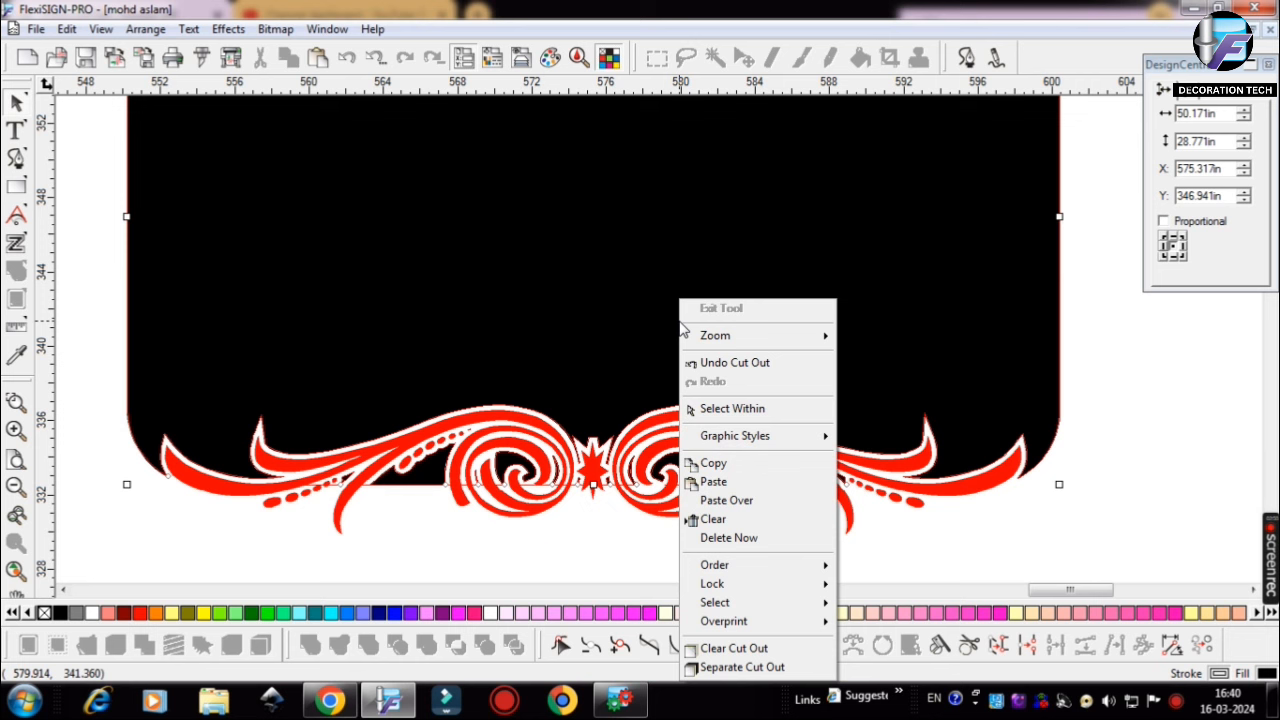
click(741, 667)
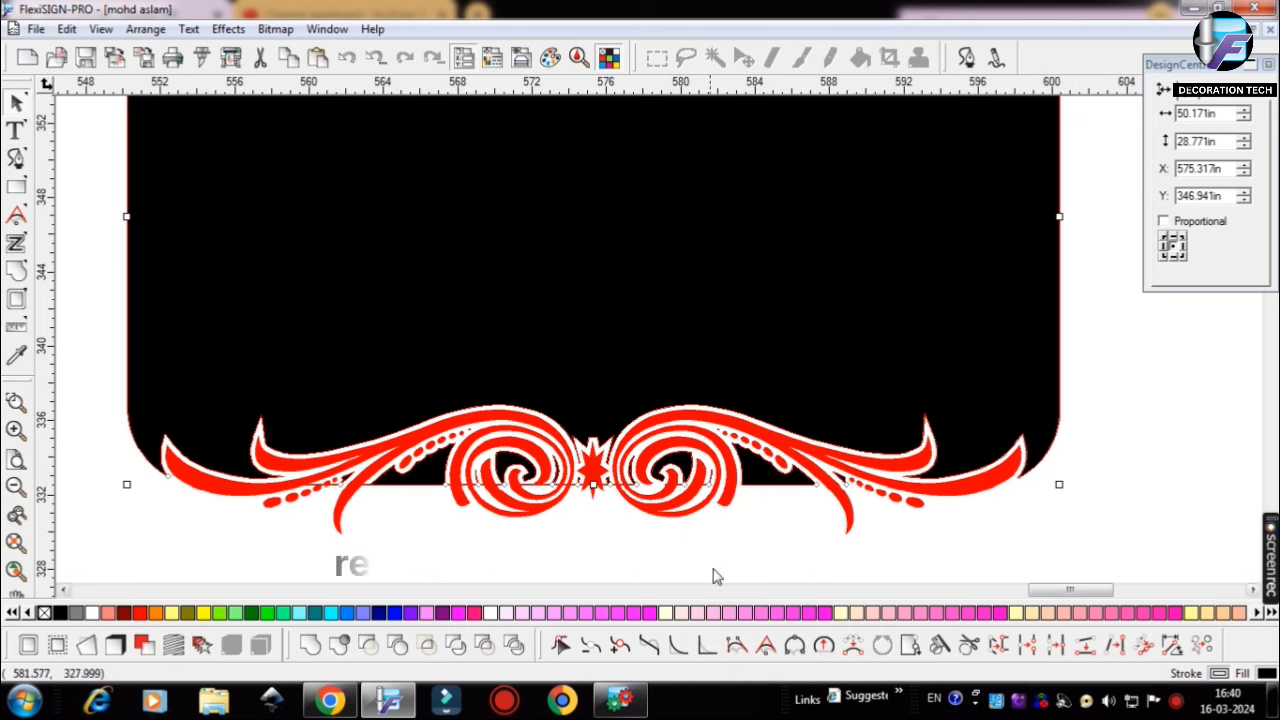
Step: Delete the leftover black fragments in and around the right scroll of the ornament
click(766, 489)
key(Delete)
click(842, 480)
key(Delete)
click(693, 478)
key(Delete)
click(709, 478)
key(Delete)
click(627, 484)
key(Delete)
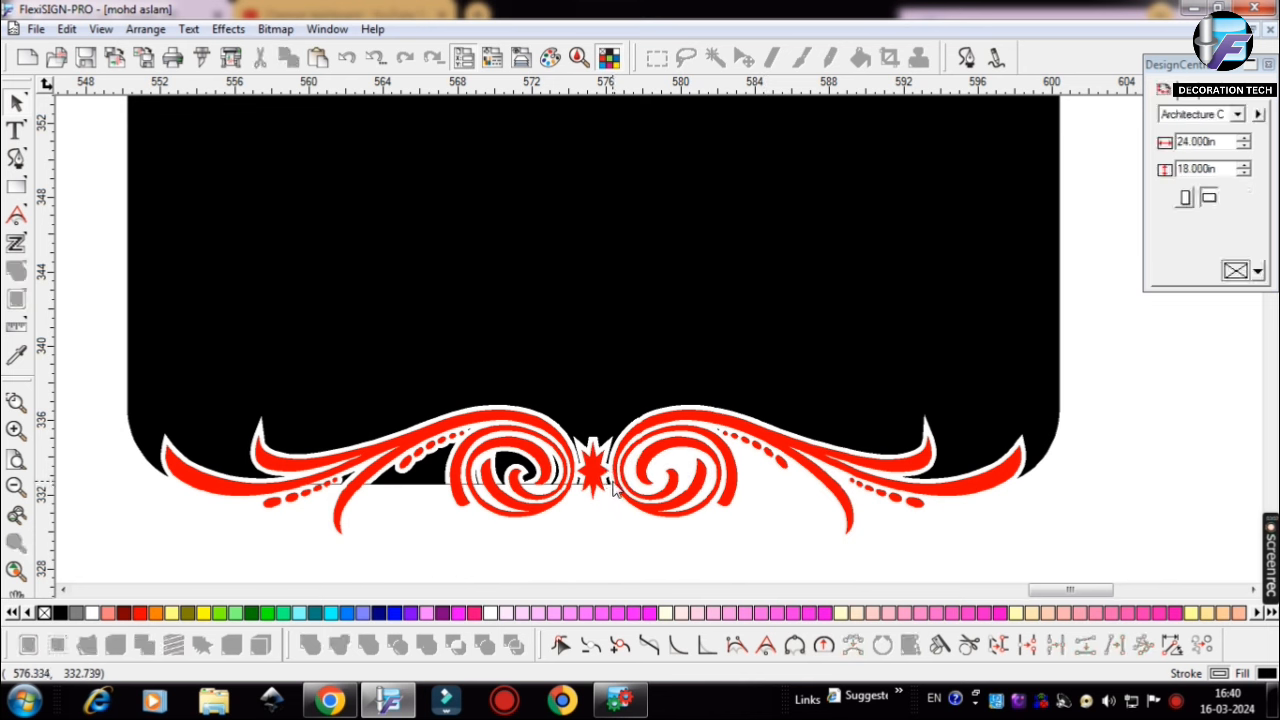
Step: Delete the leftover black fragments in and around the left scroll of the ornament
click(576, 484)
key(Delete)
click(533, 475)
key(Delete)
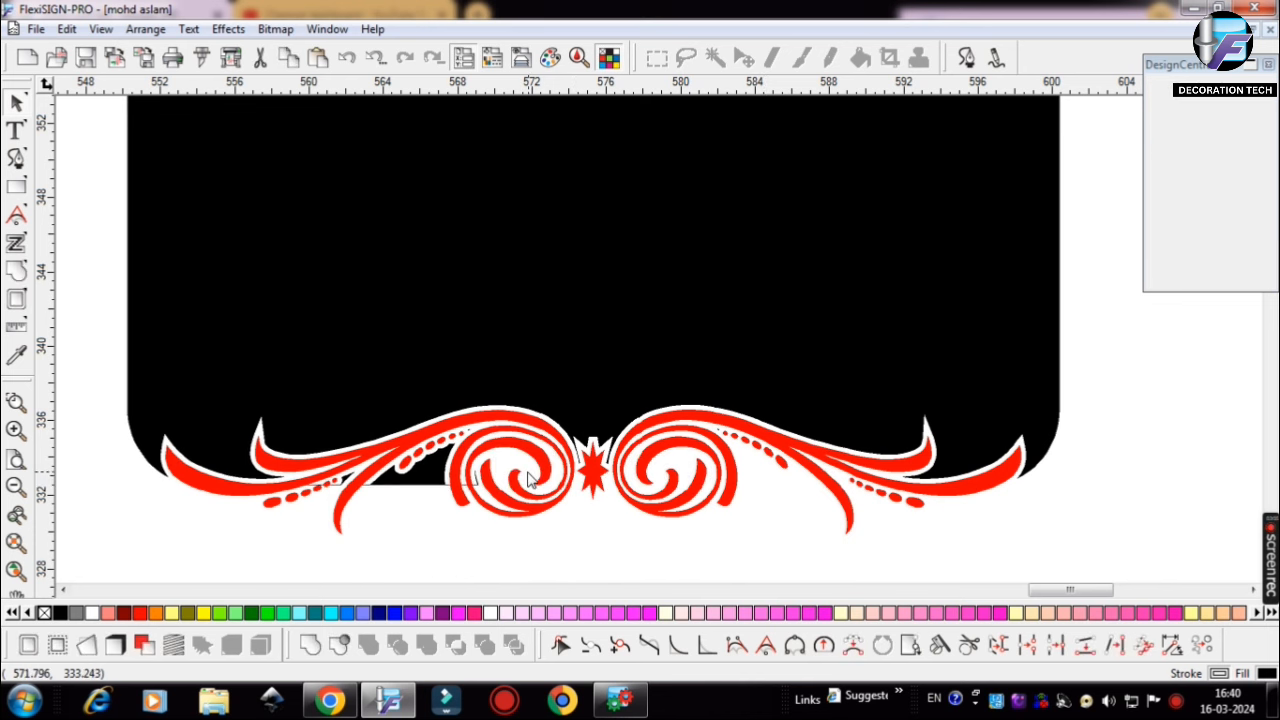
click(475, 479)
key(Delete)
click(426, 480)
key(Delete)
click(345, 478)
key(Delete)
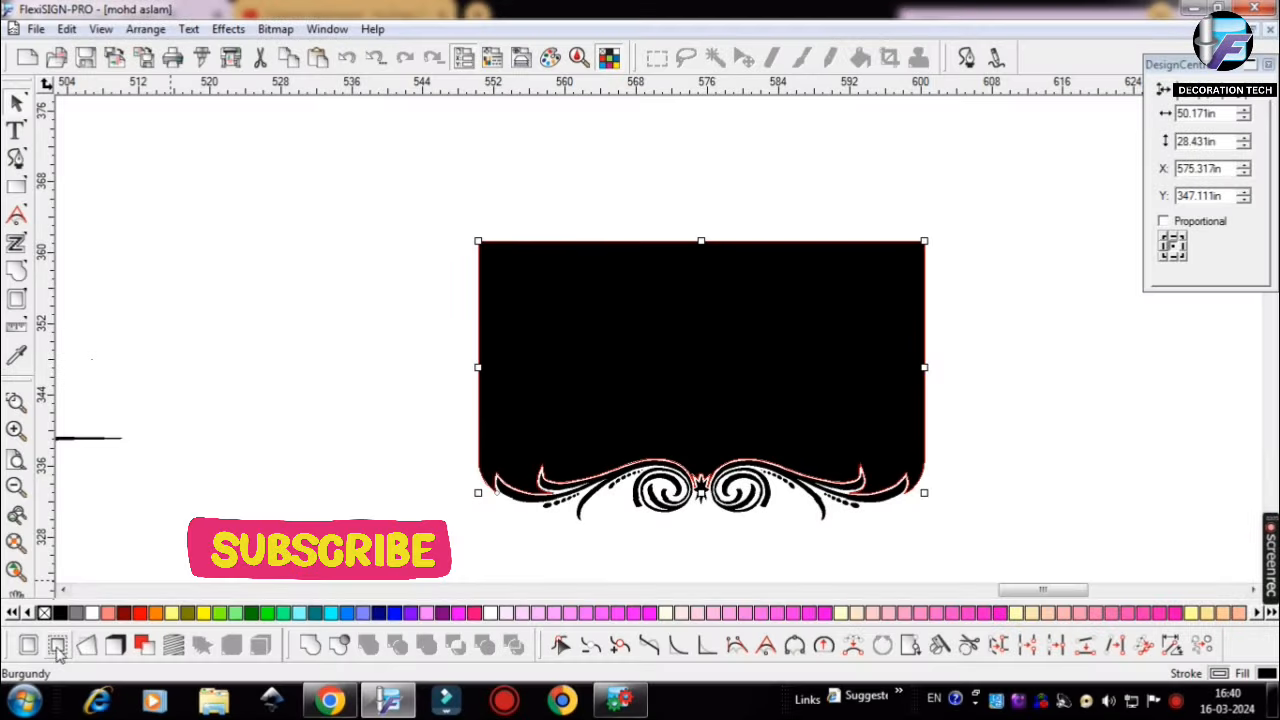
Step: Add a blue Inline with a 0.583 in offset inside the black panel, keeping the original
click(68, 650)
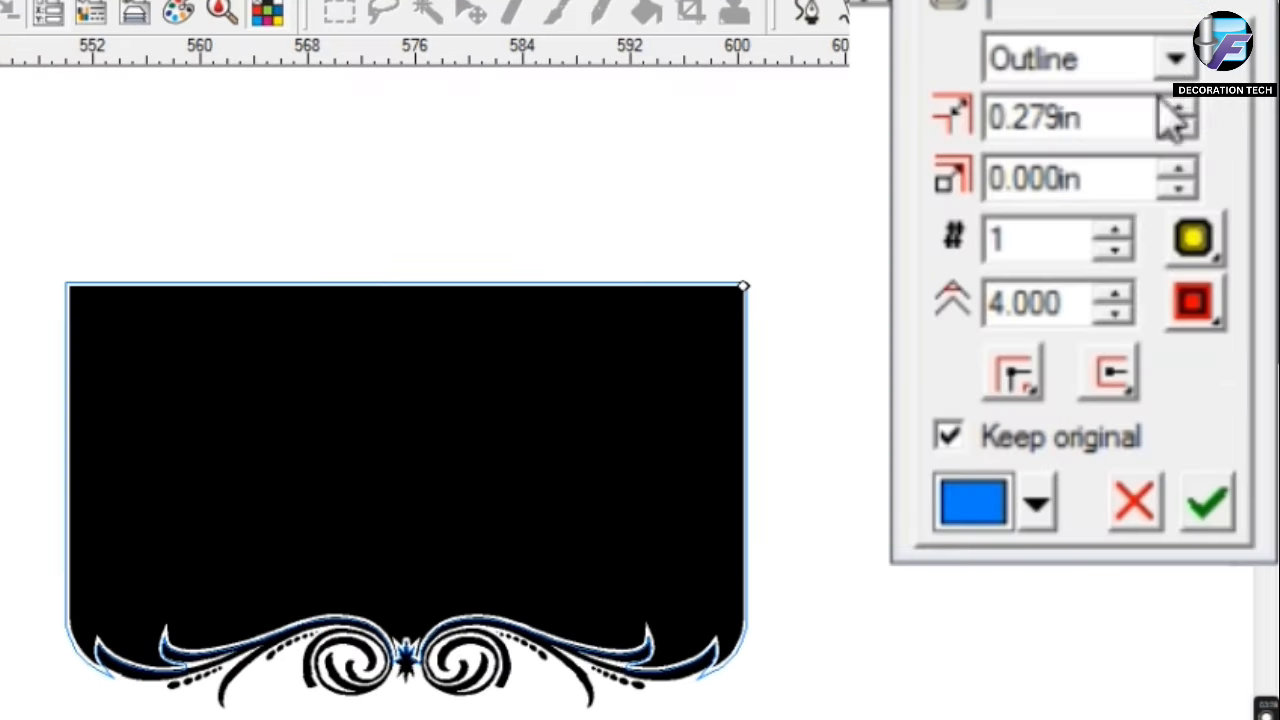
click(1176, 58)
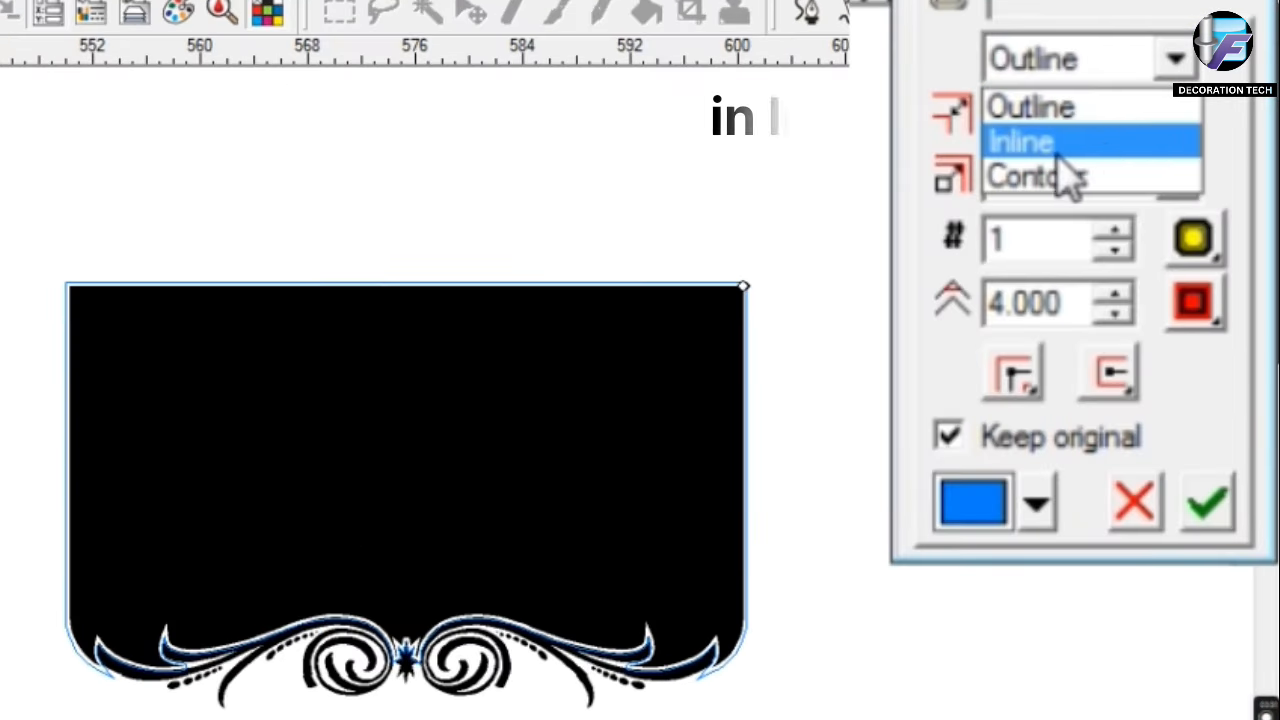
click(1135, 148)
drag(745, 290, 739, 300)
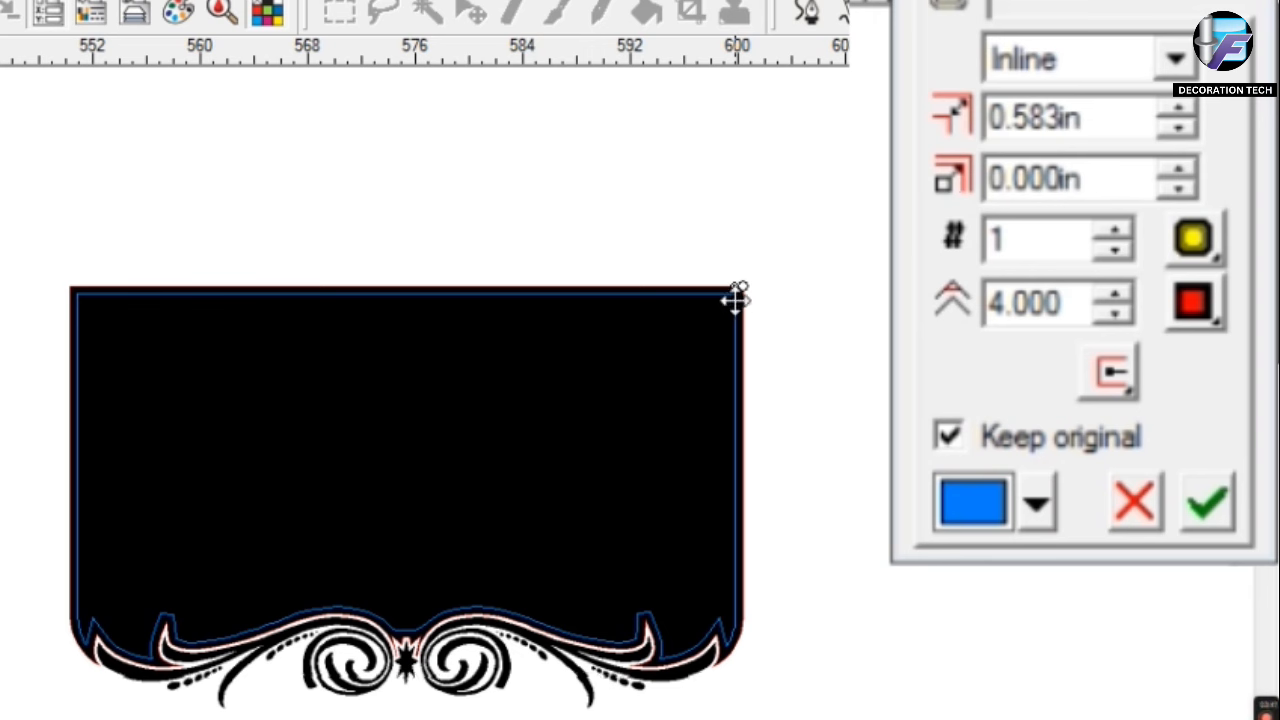
click(1212, 508)
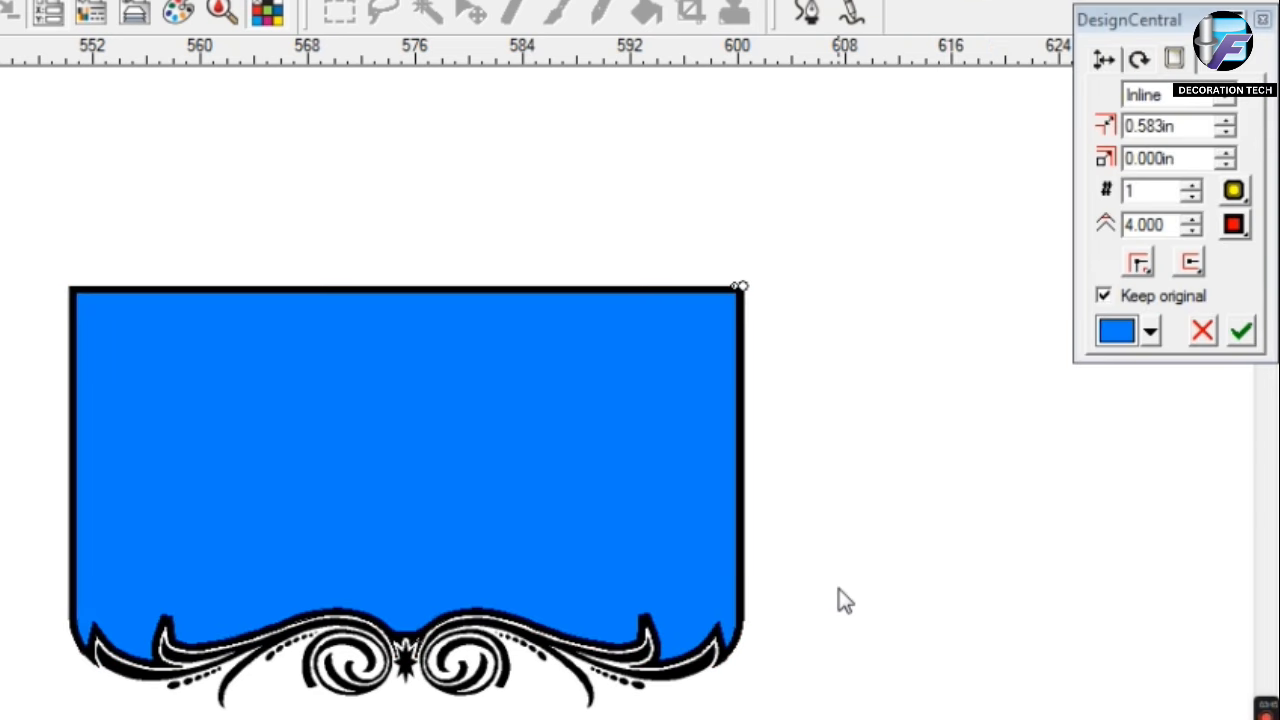
Step: Set the inline's colour to Red, apply it, and separate the outline from the black panel
scroll(838, 586, left, 3)
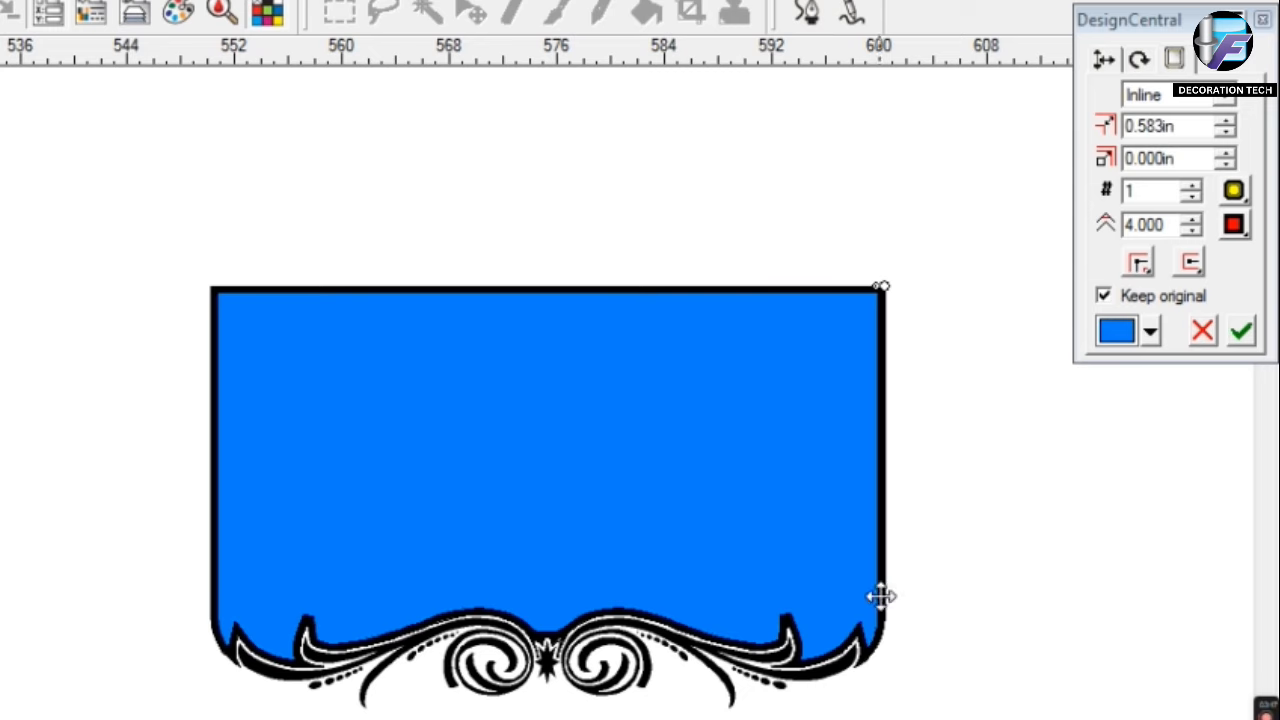
click(1151, 333)
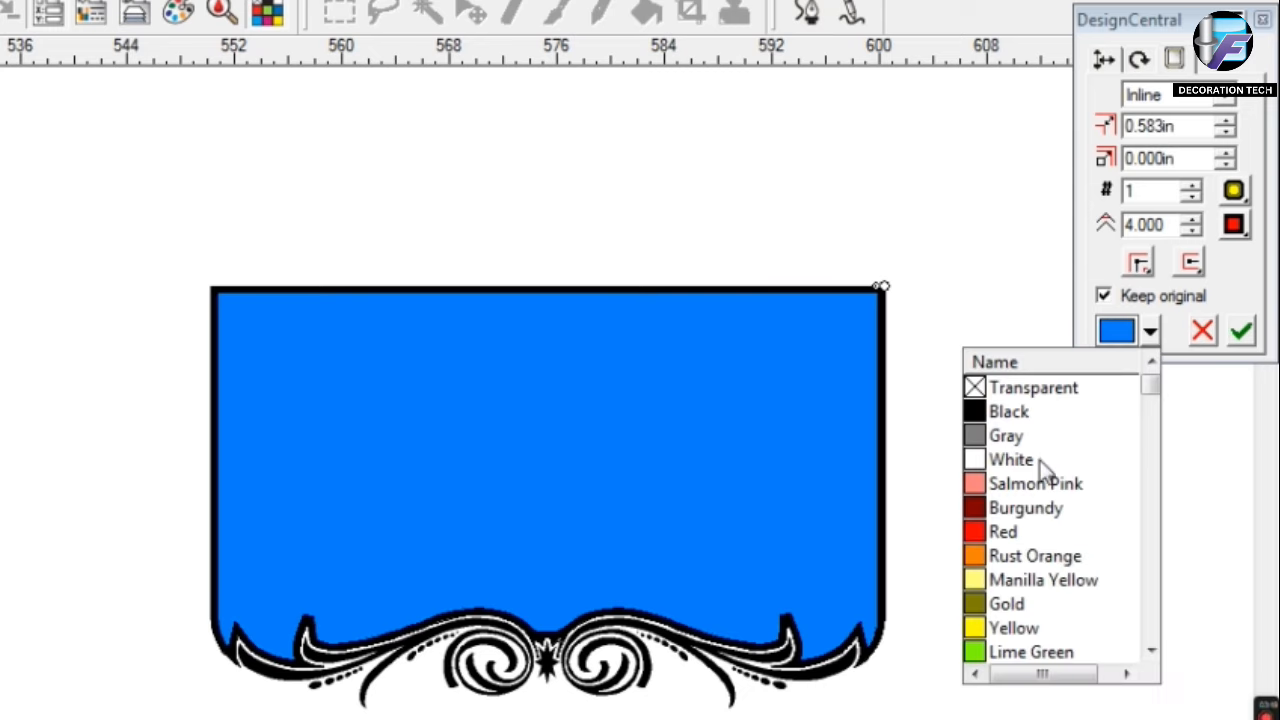
click(978, 534)
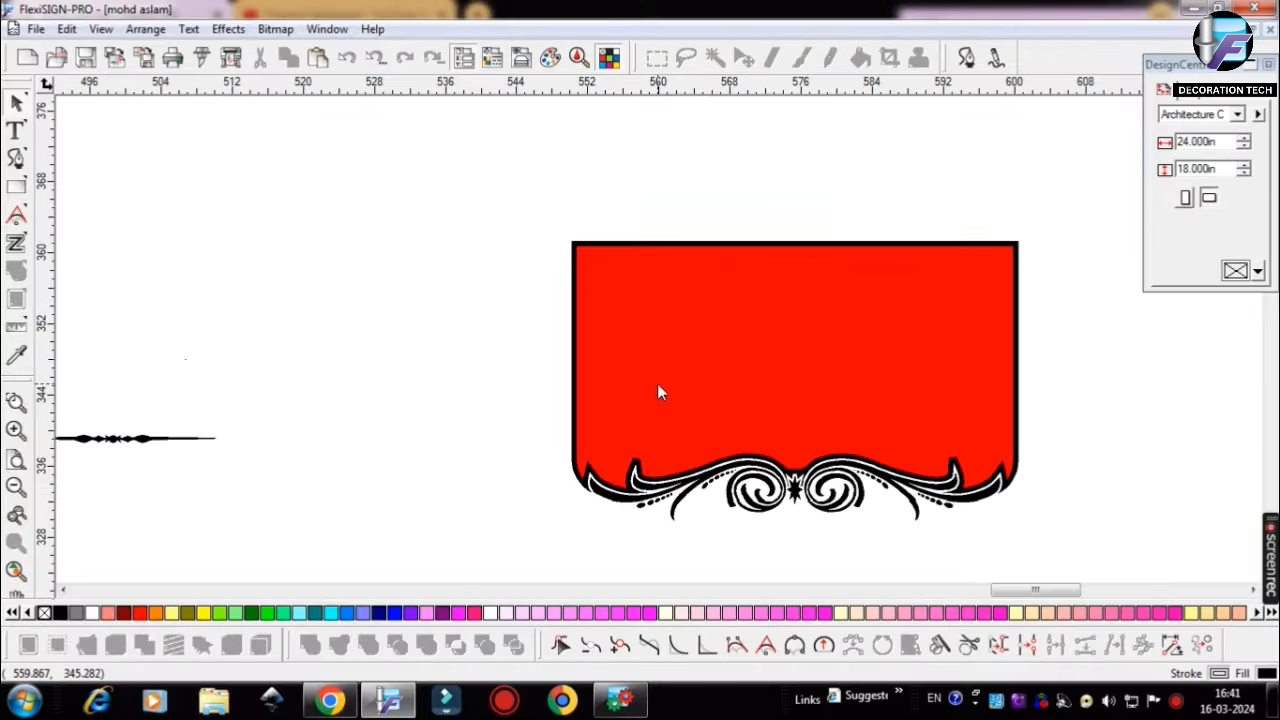
click(658, 391)
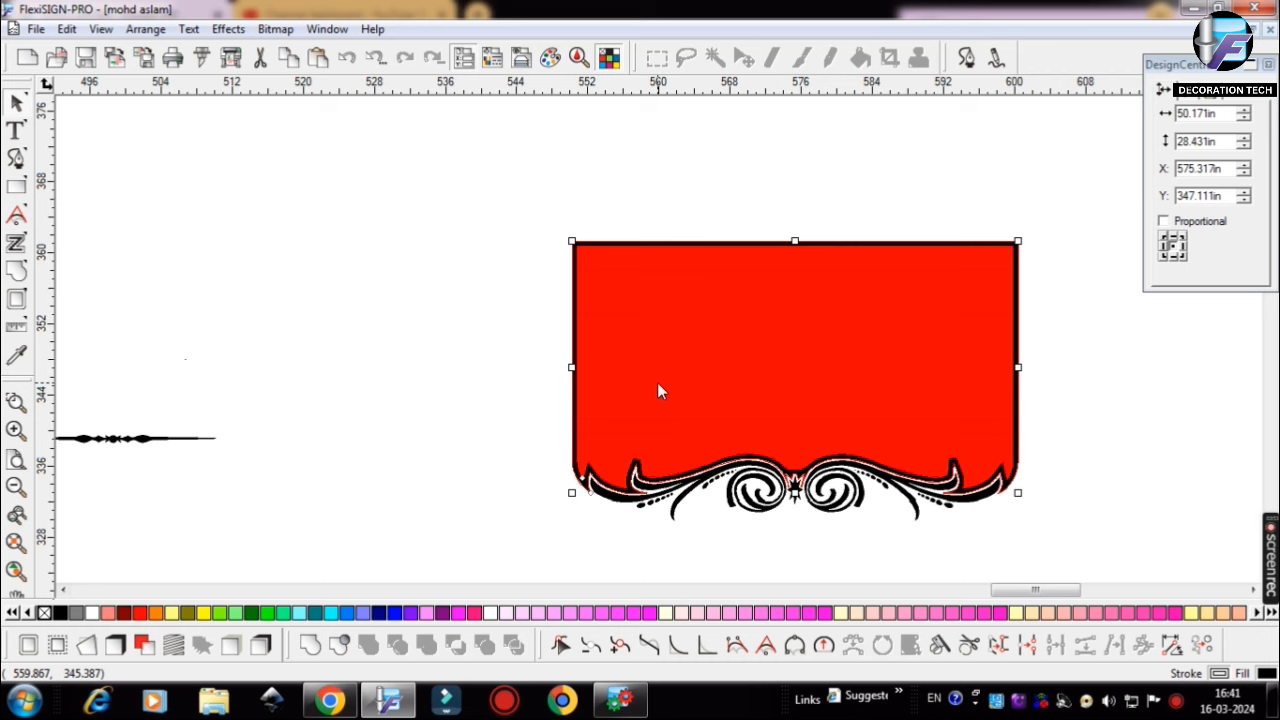
right_click(708, 366)
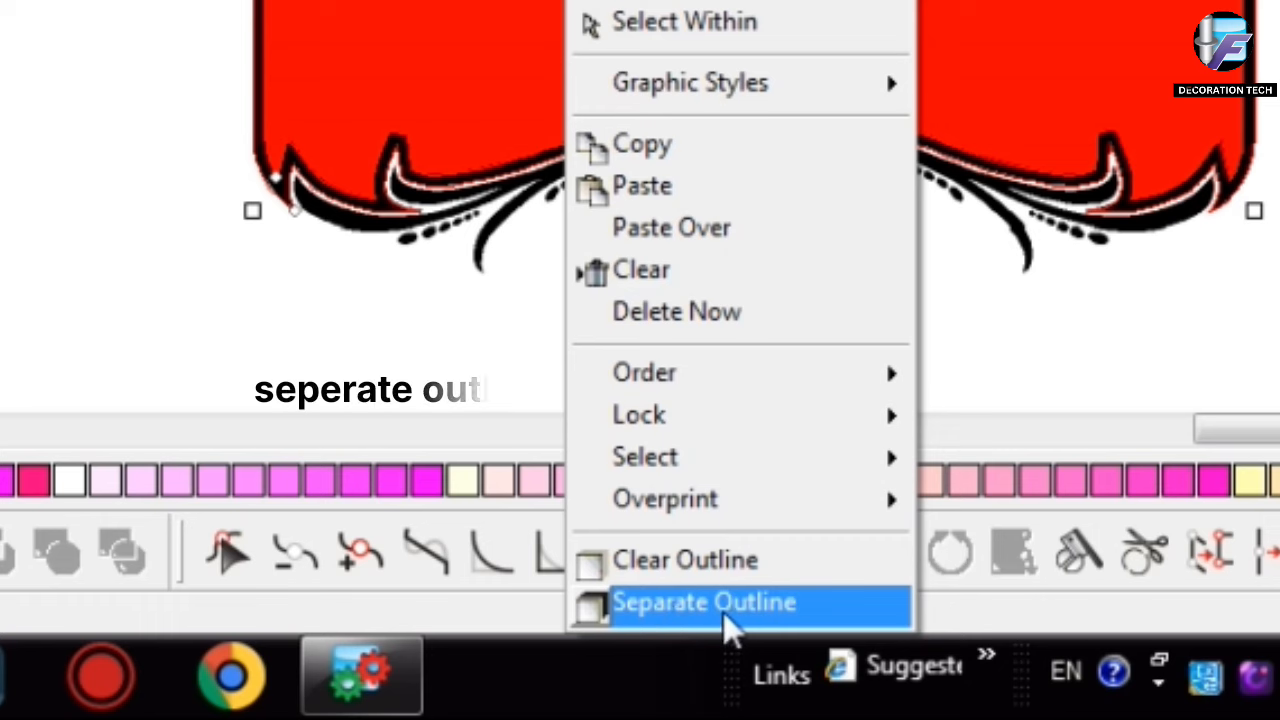
click(772, 599)
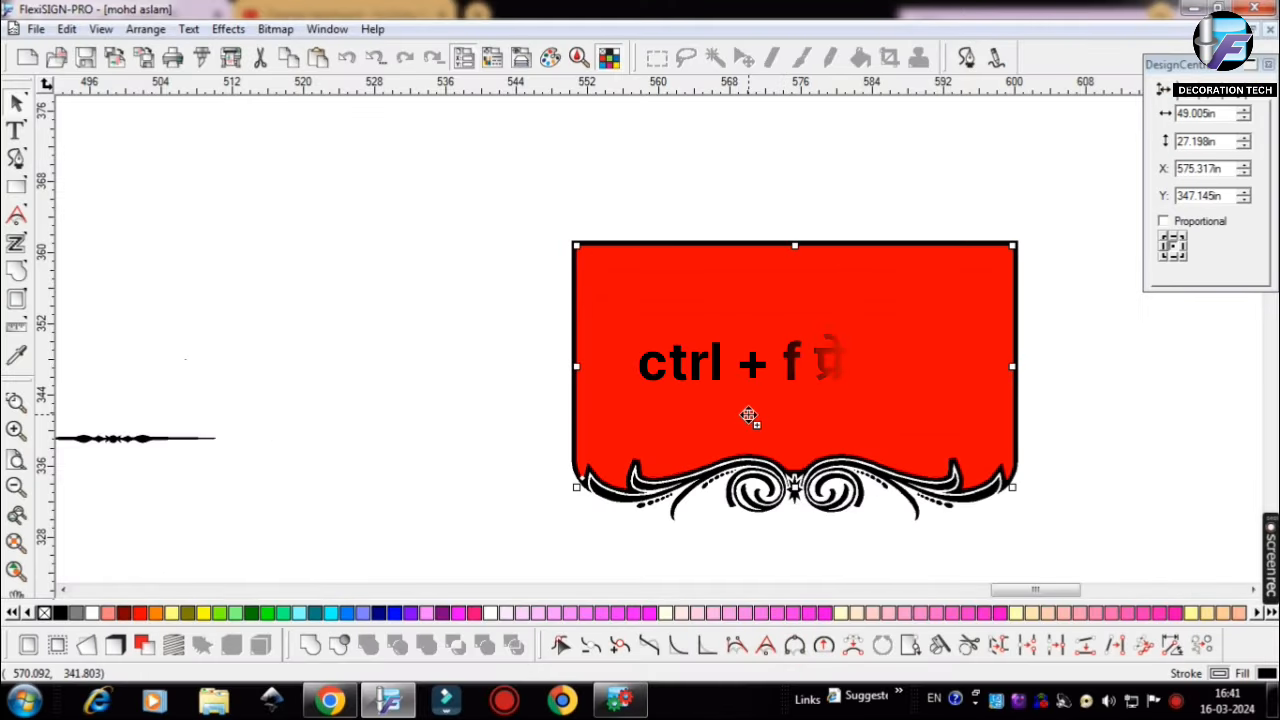
Step: In wireframe view, bow the left edge of the inline shape inward with the optimize by curve tool, most strongly near the upper corner
key(ctrl+f)
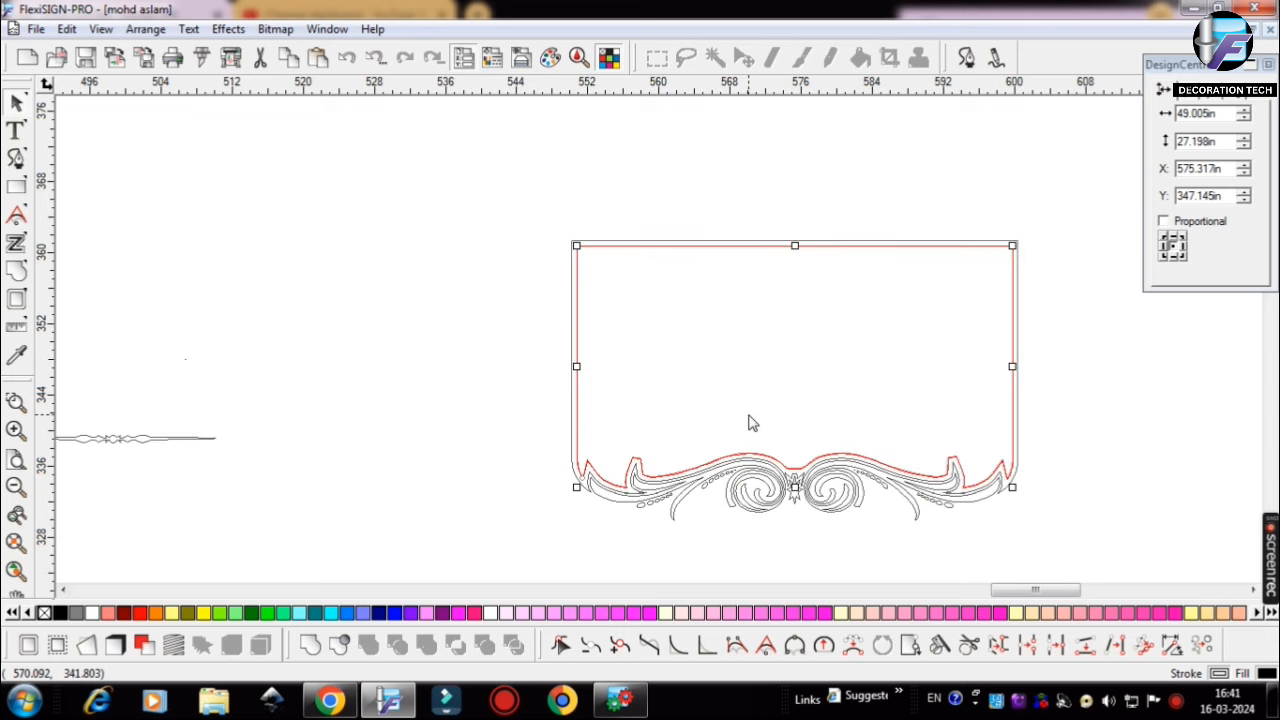
click(512, 518)
scroll(581, 480, up, 1)
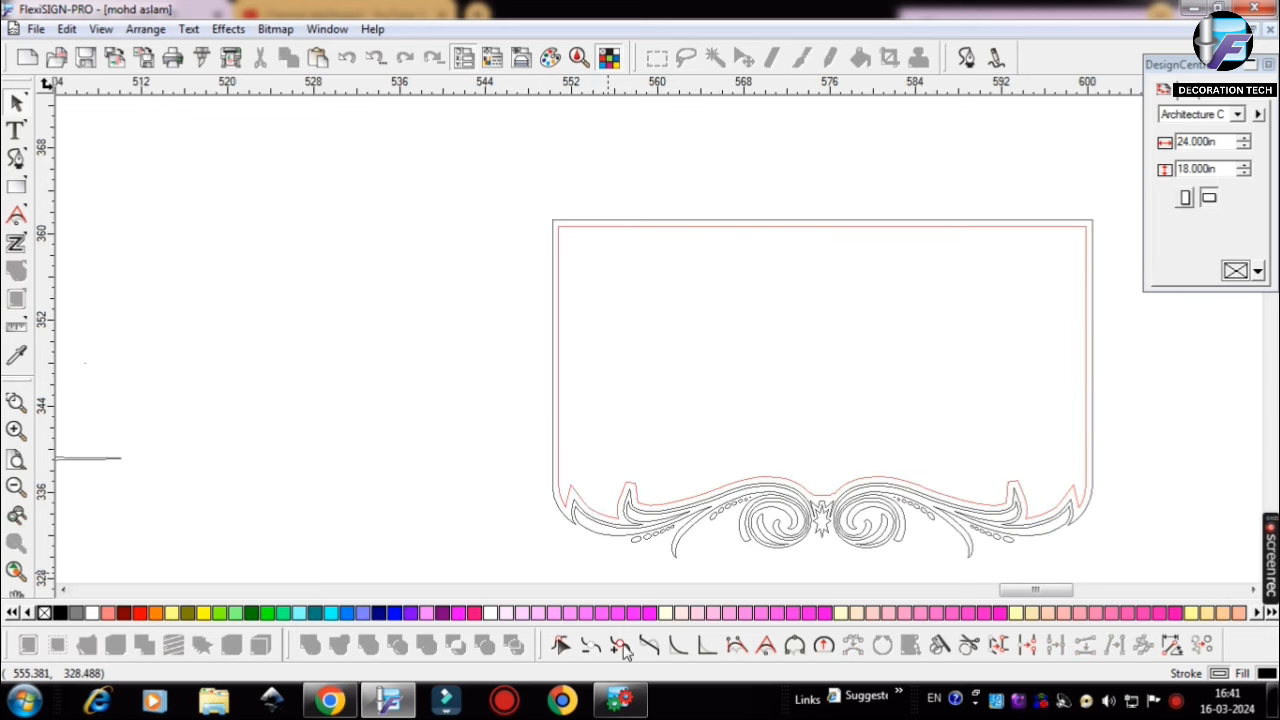
click(737, 645)
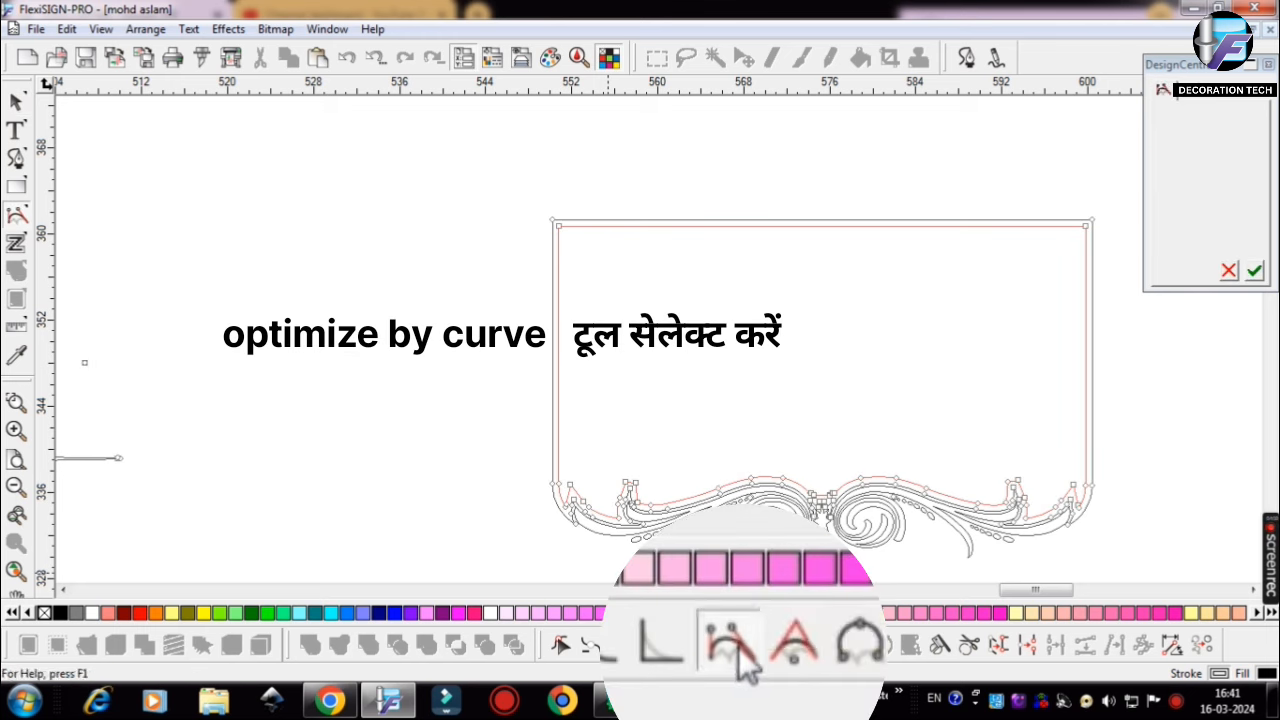
click(558, 226)
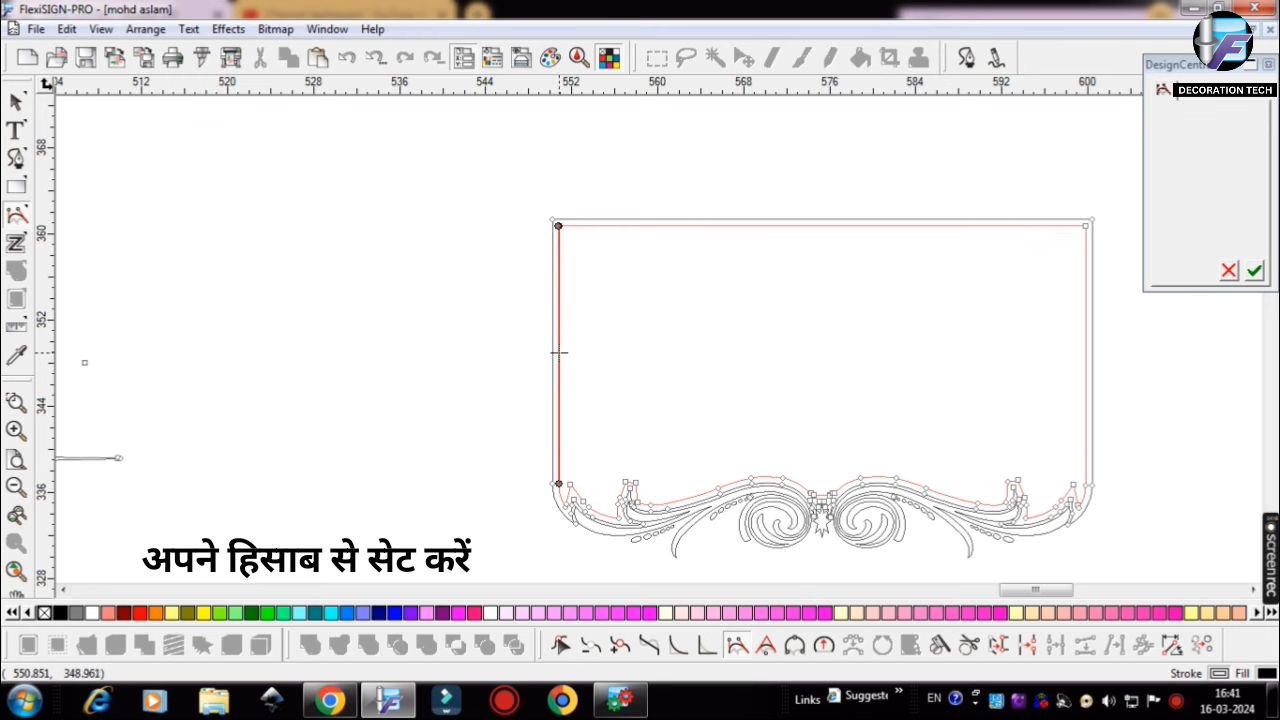
click(629, 226)
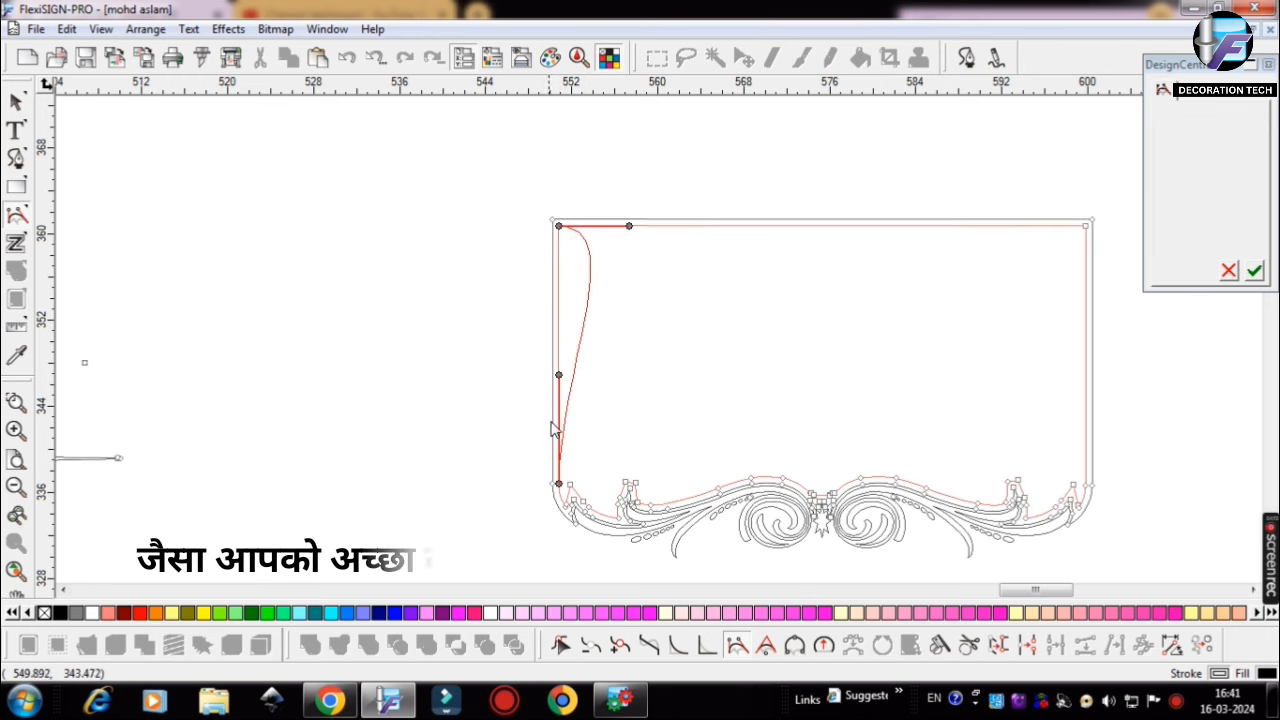
drag(559, 375, 558, 351)
drag(629, 228, 643, 226)
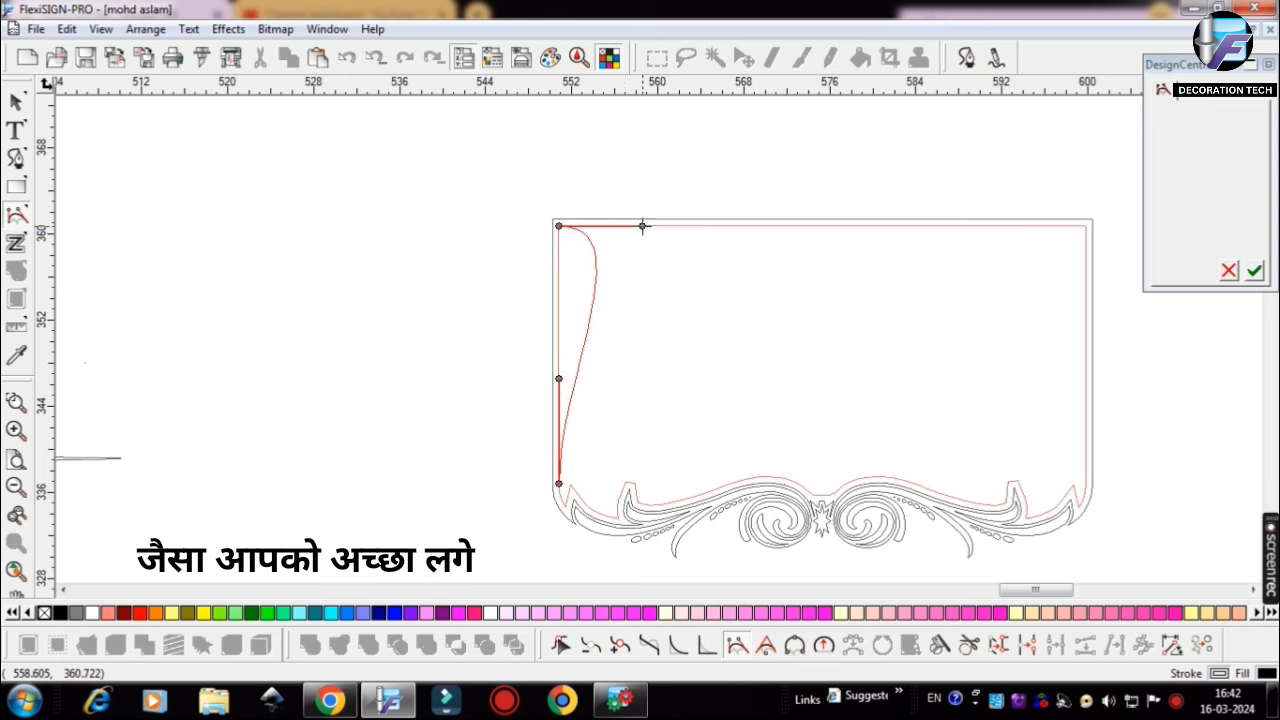
Step: Bow the right edge of the inline shape inward to match the curve on the left edge
click(1084, 227)
click(1084, 482)
drag(1085, 226, 1007, 225)
drag(1085, 485, 1084, 394)
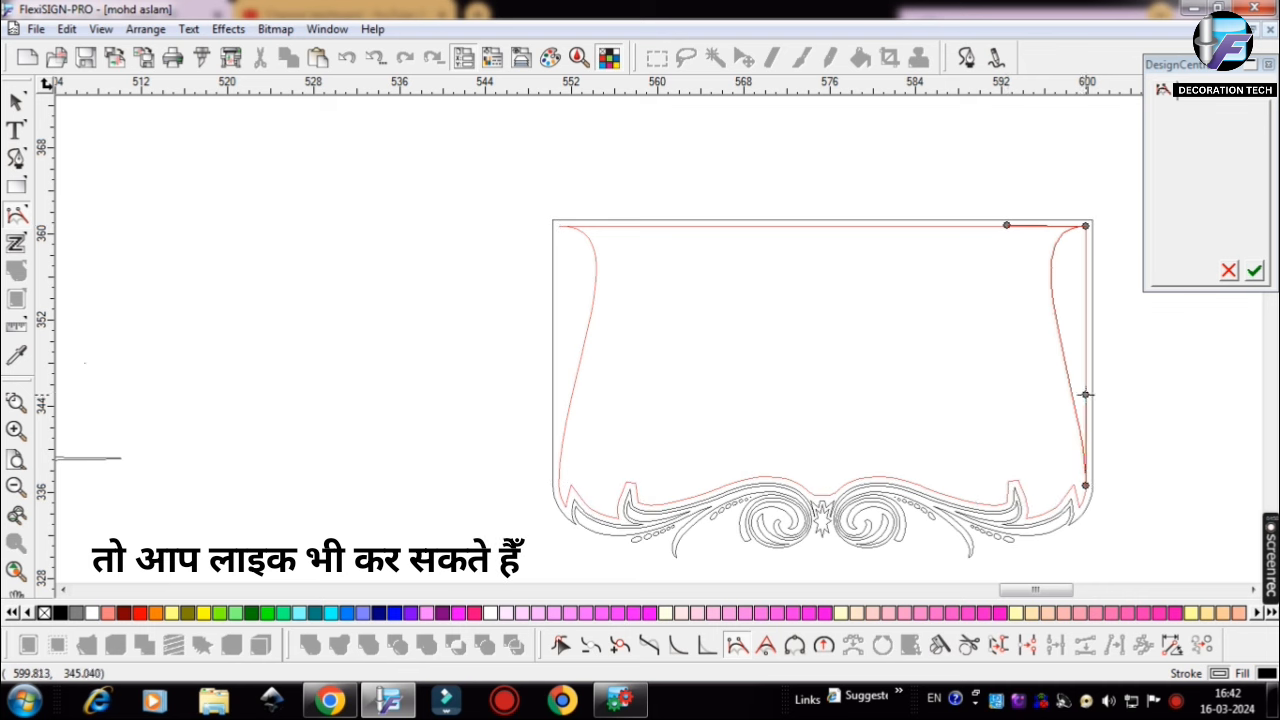
drag(1007, 225, 990, 225)
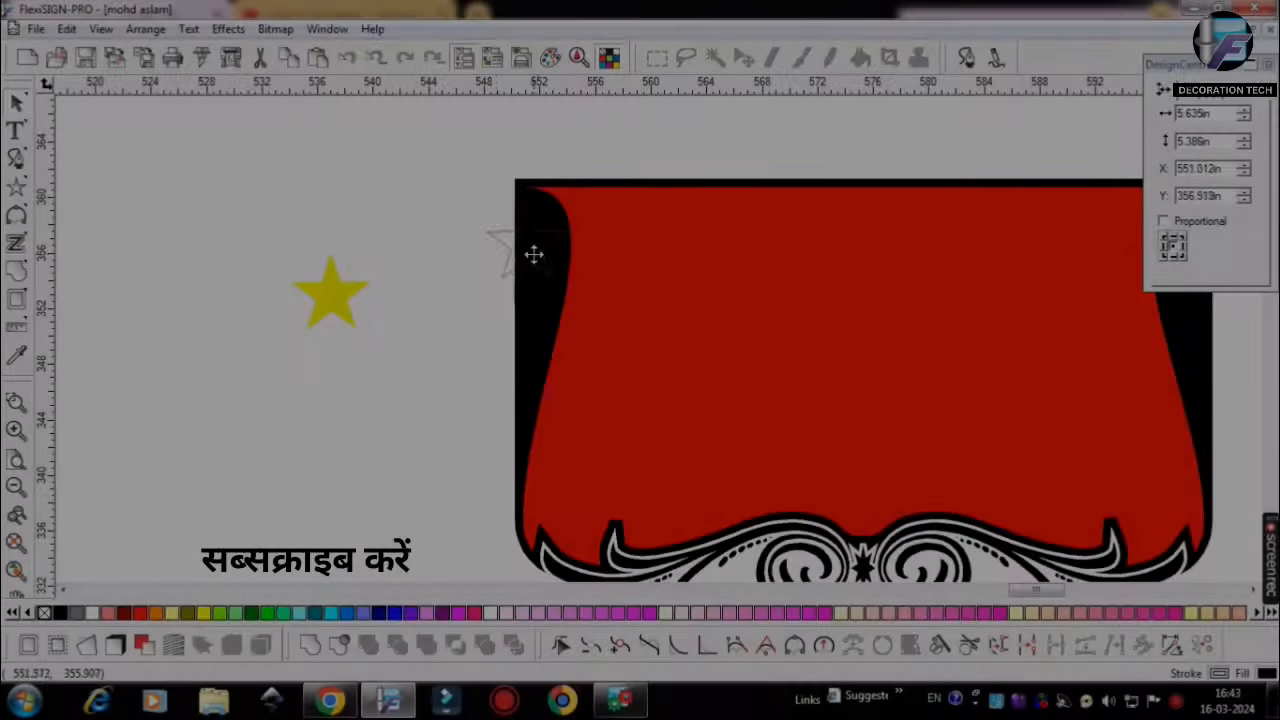
Step: Build a column of four yellow stars, decreasing in size downward, in the black area along the panel's left edge
mouse_move(531, 254)
mouse_down()
mouse_move(559, 226)
mouse_move(536, 231)
mouse_up()
drag(554, 243, 545, 285)
drag(562, 262, 543, 277)
drag(543, 278, 533, 362)
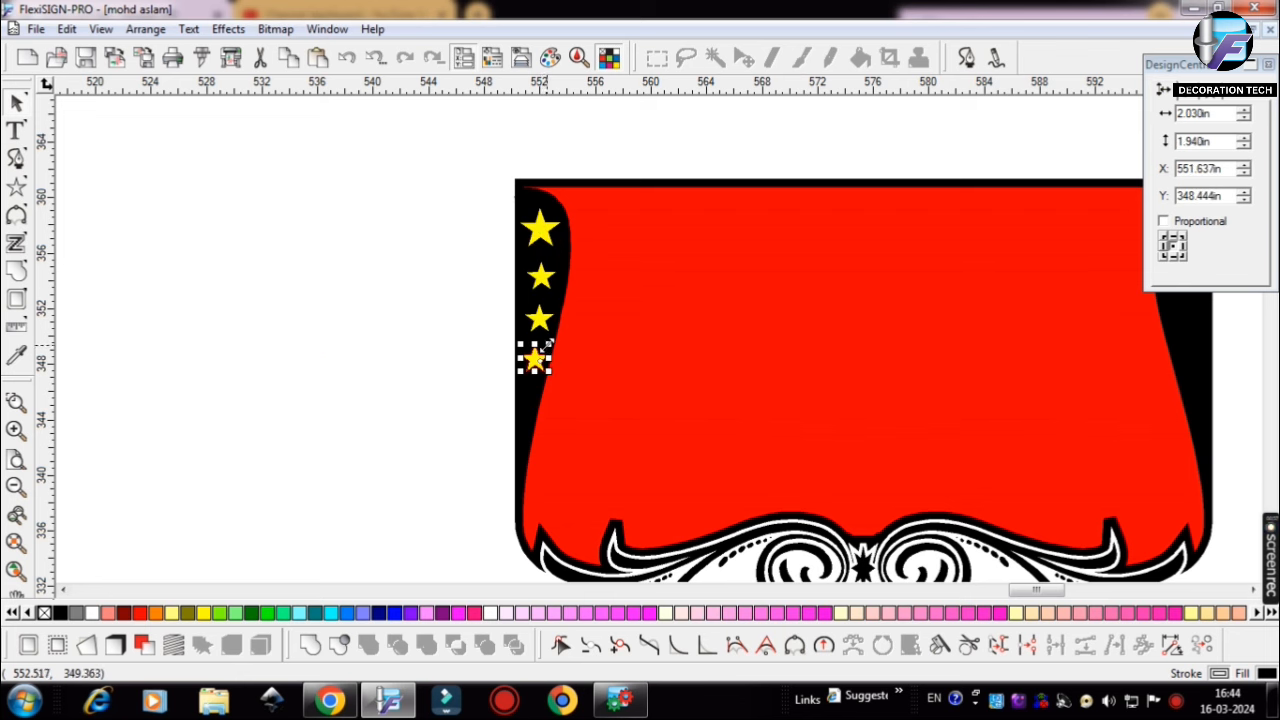
Step: Place a horizontally mirrored copy of the four-star column in the black area along the panel's right edge
click(477, 400)
click(531, 365)
shift+click(539, 320)
shift+click(541, 277)
shift+click(540, 229)
scroll(454, 358, down, 1)
drag(429, 327, 902, 335)
click(1188, 91)
click(1211, 198)
drag(915, 254, 912, 254)
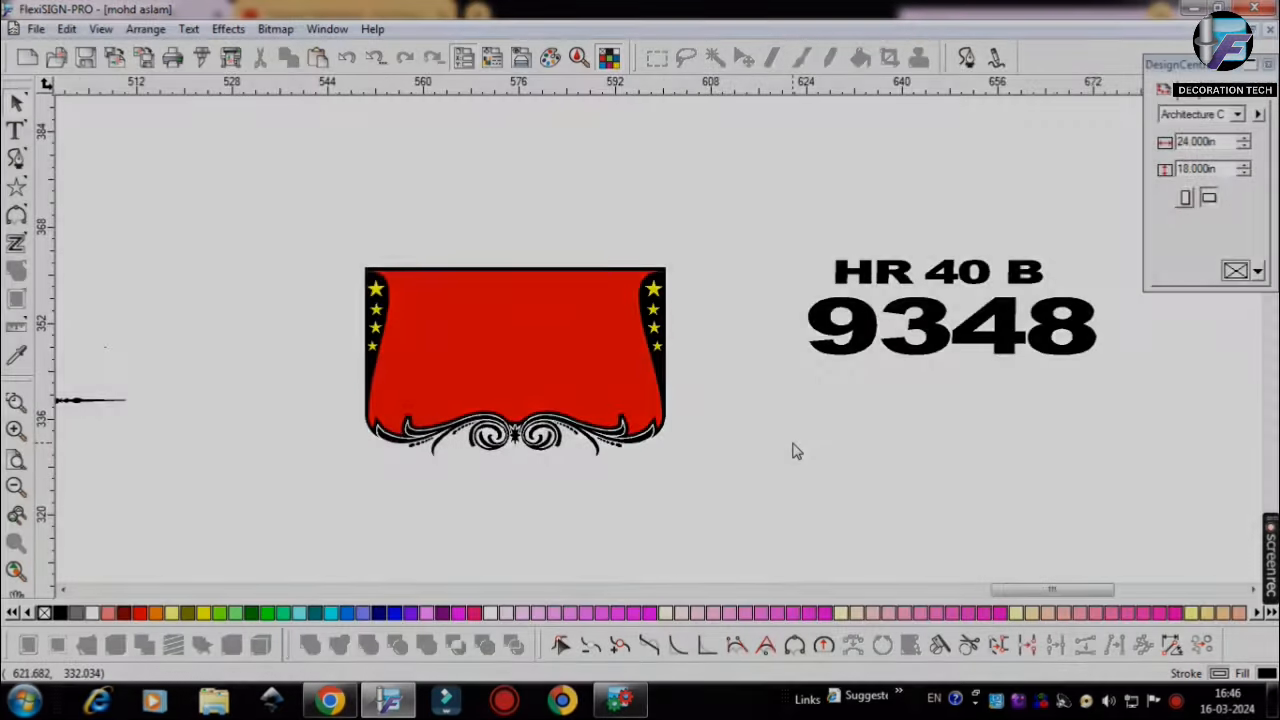
Step: Move the large four-digit registration number onto the lower part of the red panel and scale it to fit between the curved sides
drag(809, 323, 376, 381)
scroll(577, 438, up, 1)
scroll(577, 438, left, 2)
drag(808, 348, 759, 358)
drag(720, 394, 734, 398)
Step: Move the registration prefix text above the large number, make it taller, and centre it in the red panel
drag(1065, 249, 457, 292)
drag(597, 298, 597, 316)
drag(748, 289, 743, 291)
key(Up)
click(254, 534)
Step: Place the slim divider ornament in yellow between the two text lines and stretch it to about the width of the upper text
scroll(254, 534, down, 1)
click(100, 409)
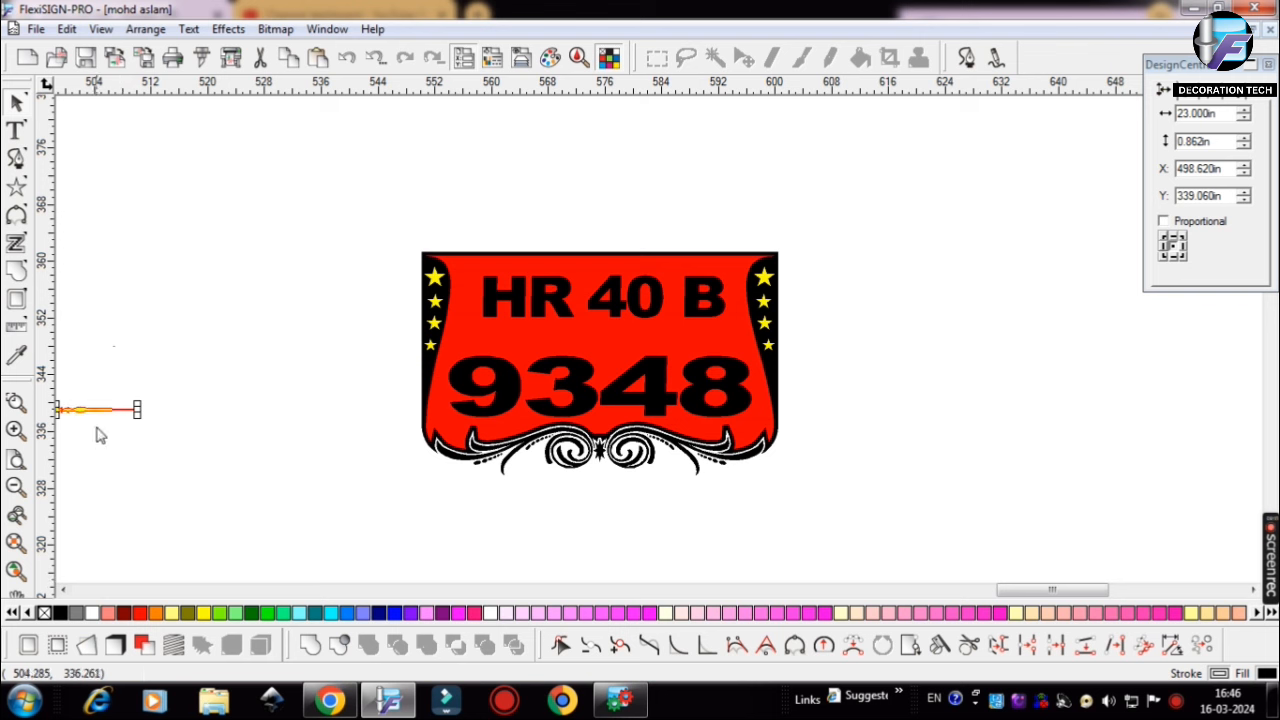
drag(622, 340, 650, 336)
scroll(566, 339, up, 1)
drag(766, 331, 880, 333)
drag(427, 333, 383, 333)
drag(634, 338, 634, 344)
click(997, 416)
scroll(997, 416, down, 2)
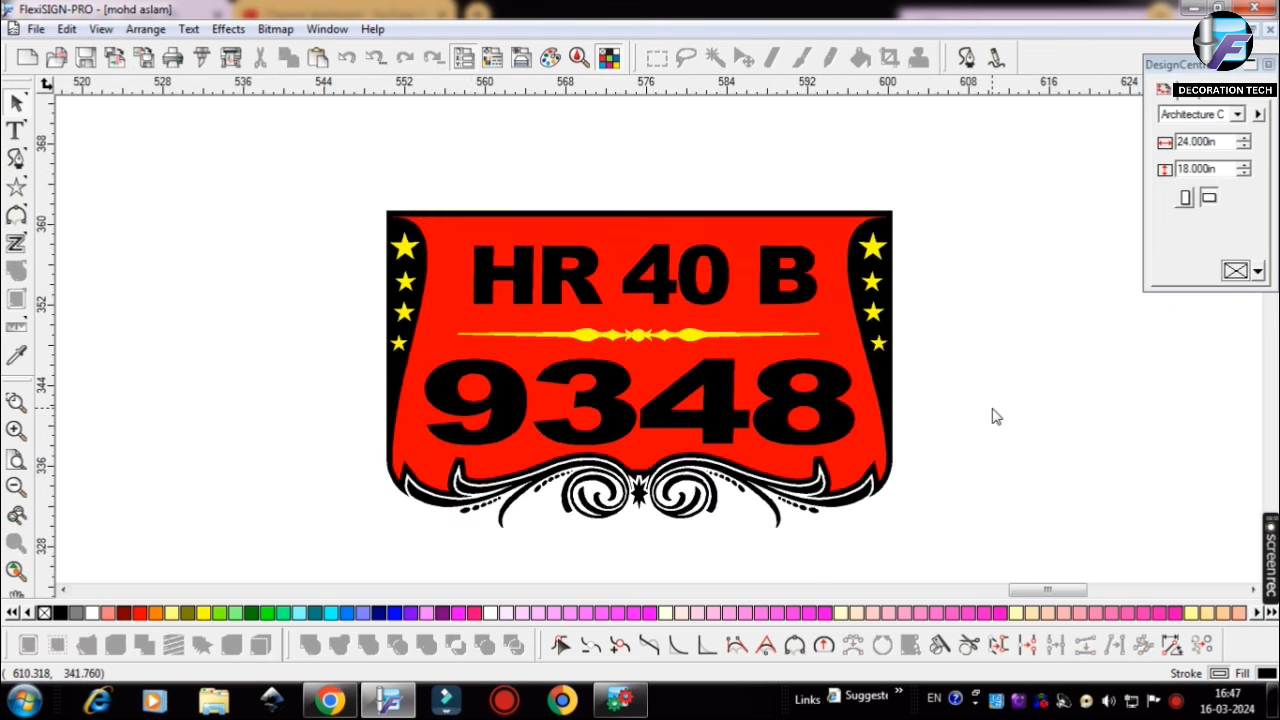
Step: Recolour the red inner panel white and the divider ornament between the text lines blue
click(815, 438)
click(92, 613)
click(370, 375)
click(601, 335)
click(394, 613)
click(645, 521)
scroll(645, 521, down, 1)
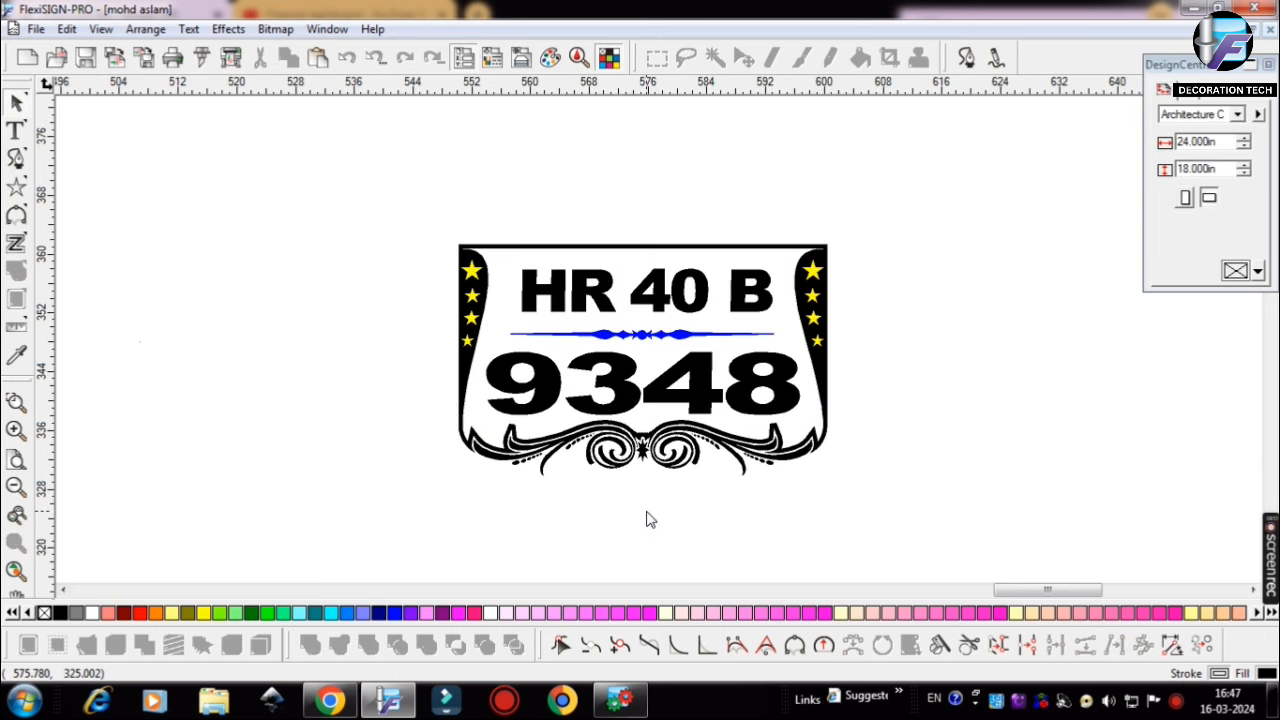